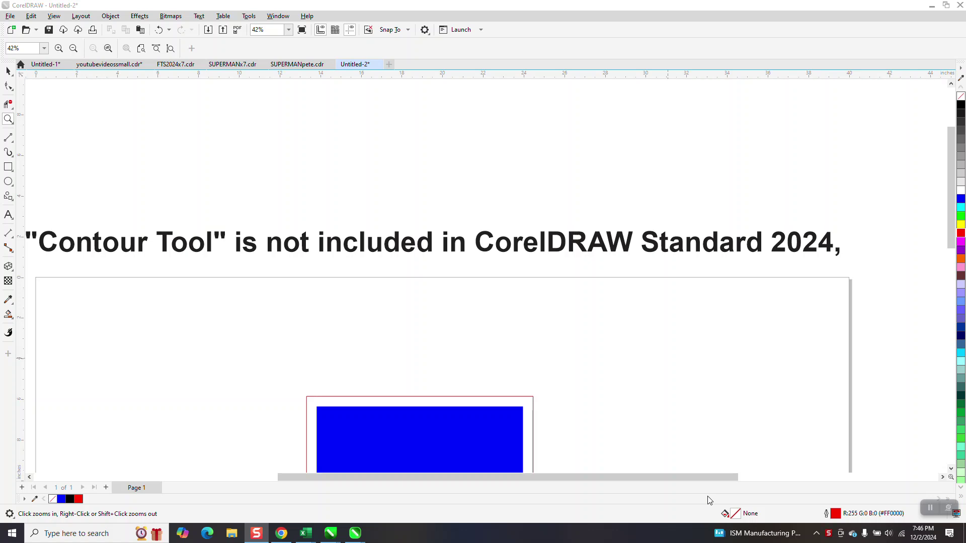
Move the 'Contour Tool' heading text up above the page and deselect it.
click(9, 70)
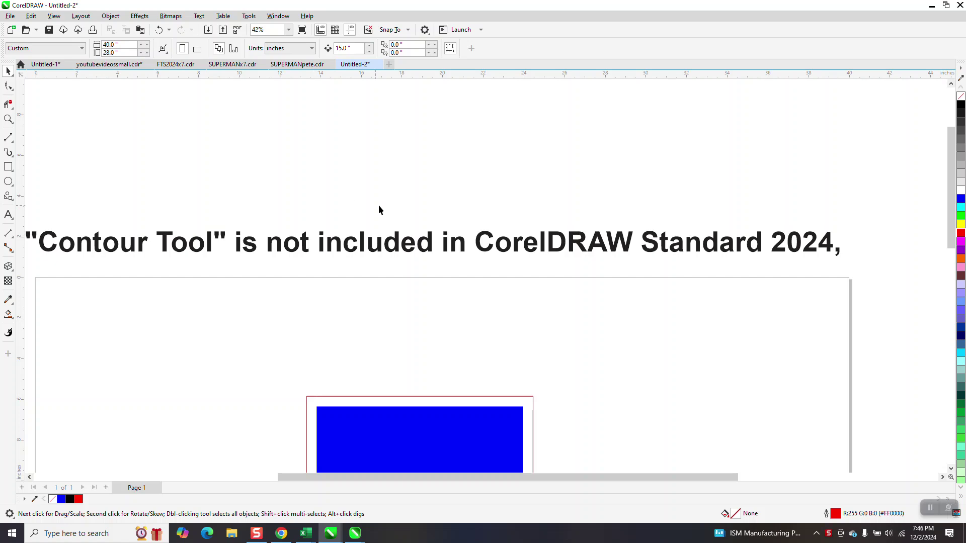
drag(430, 243, 441, 161)
click(632, 194)
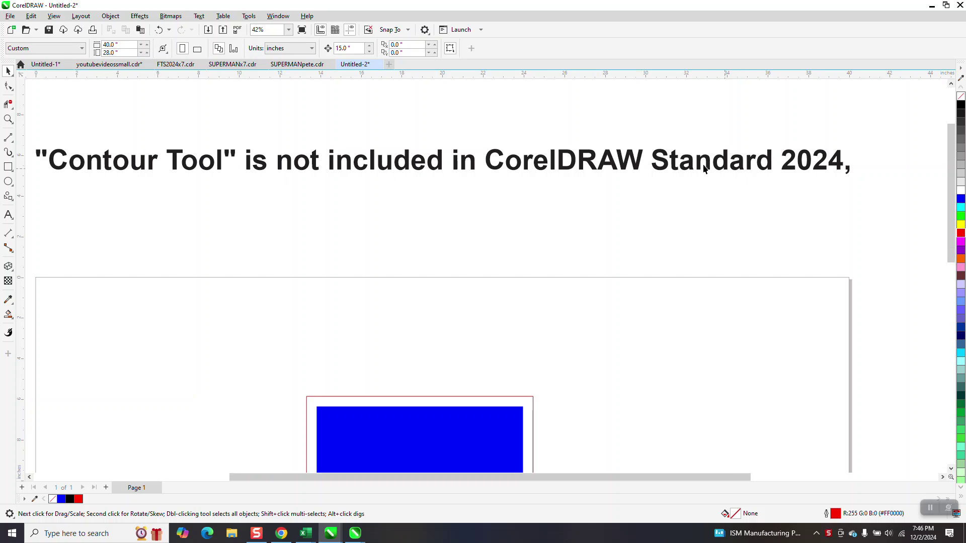
scroll(733, 170, down, 1)
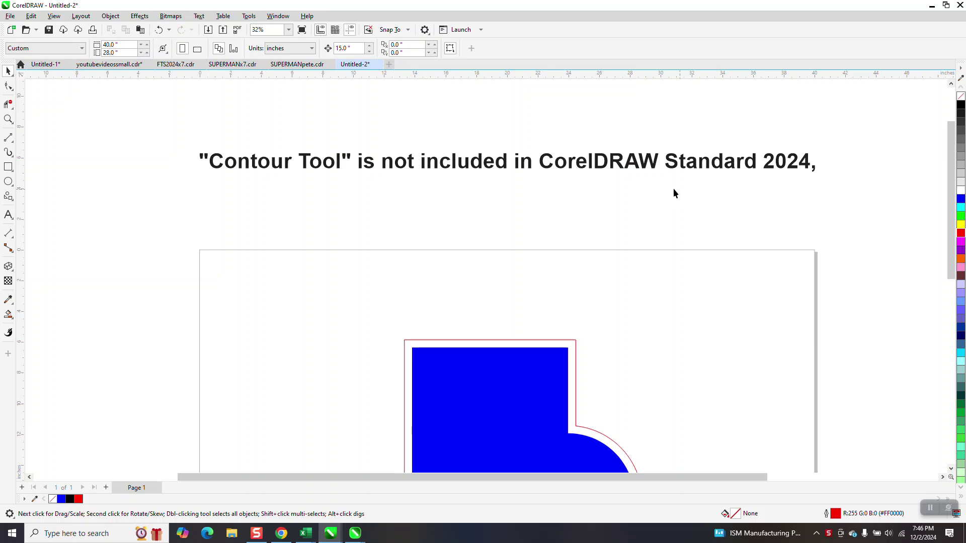
Zoom out and drag the blue square-circle shape off the page to the right.
scroll(512, 184, down, 2)
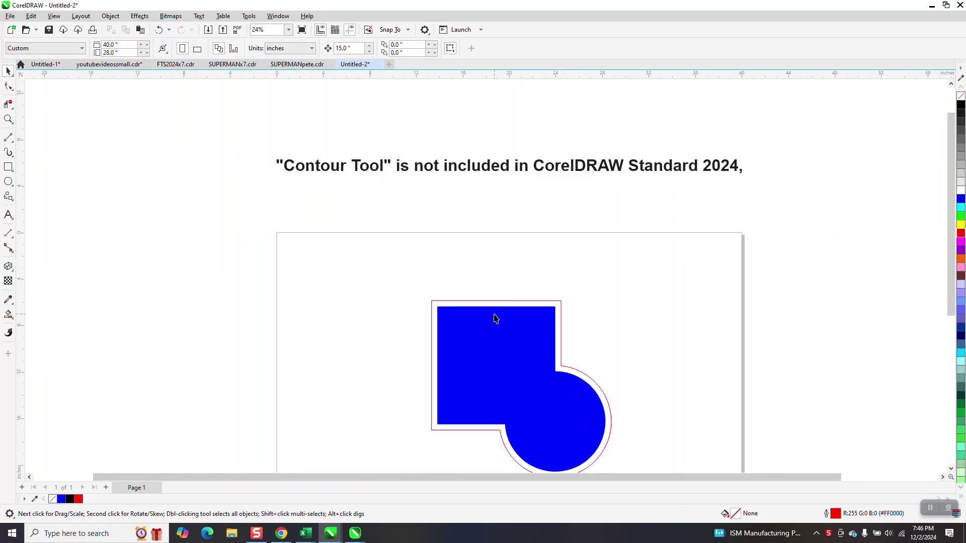
scroll(425, 292, down, 1)
drag(409, 275, 571, 452)
drag(489, 360, 763, 260)
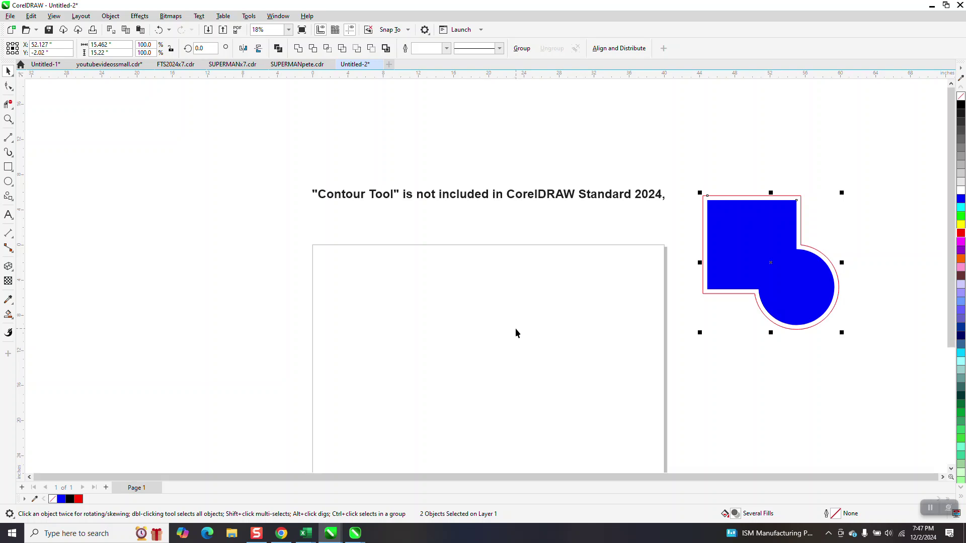
Draw a circle on the page and position it near the page centre.
click(8, 182)
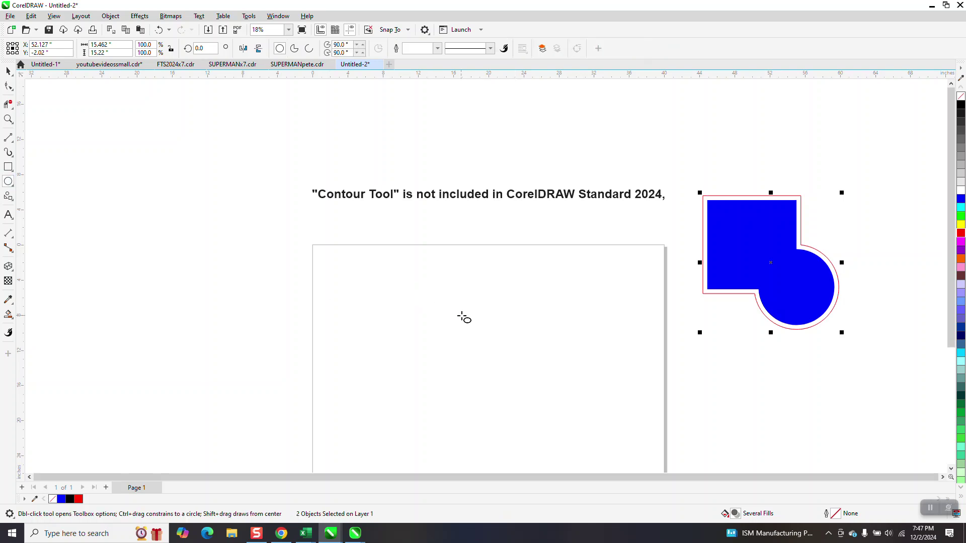
drag(475, 326, 444, 407)
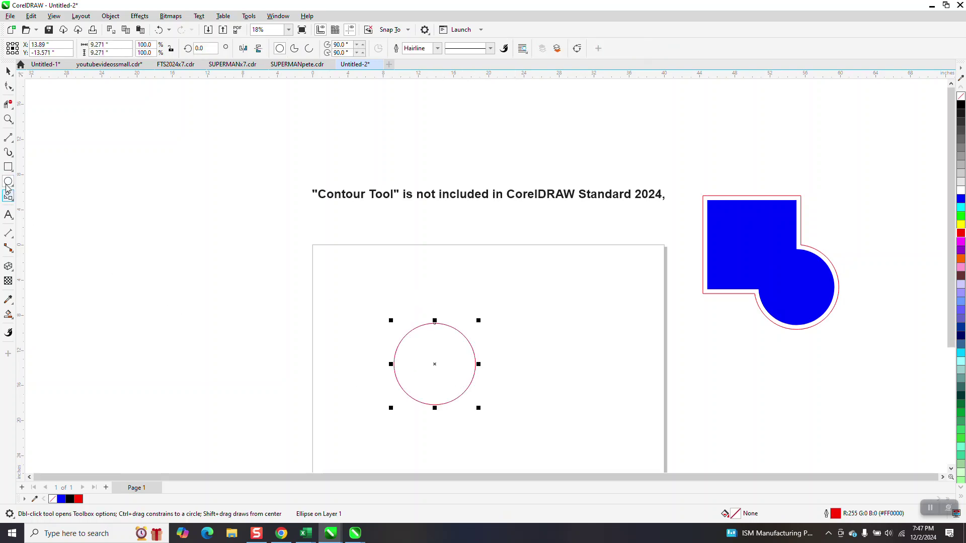
click(8, 166)
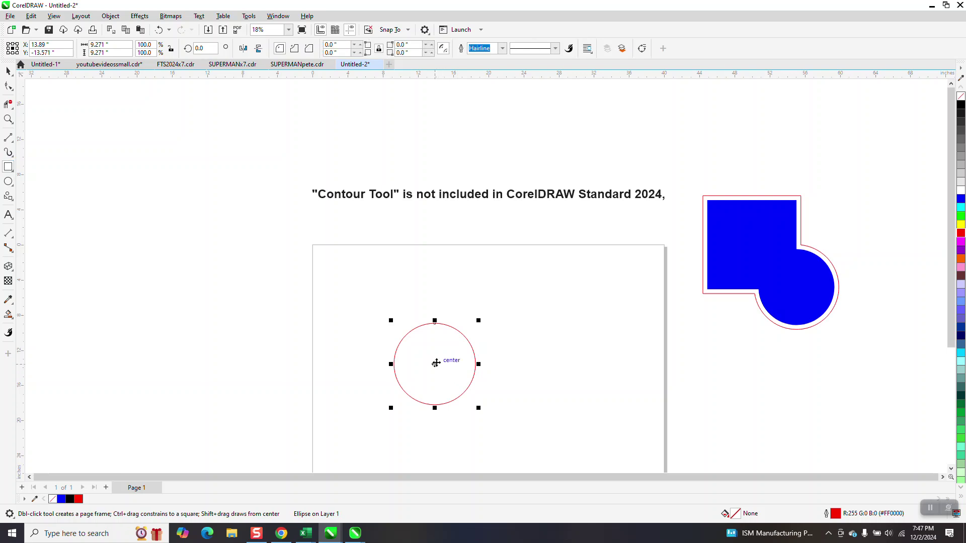
drag(436, 363, 454, 318)
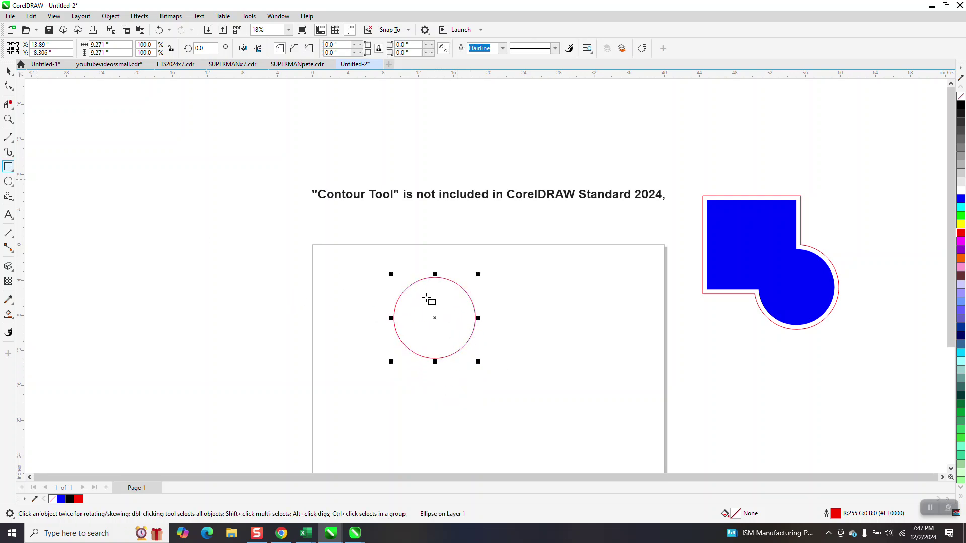
drag(442, 328, 490, 370)
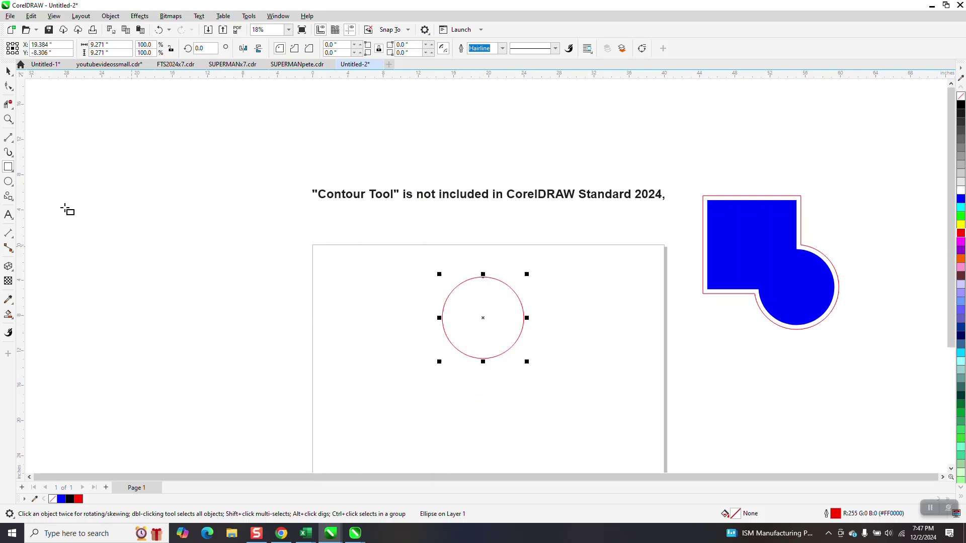
drag(482, 318, 424, 347)
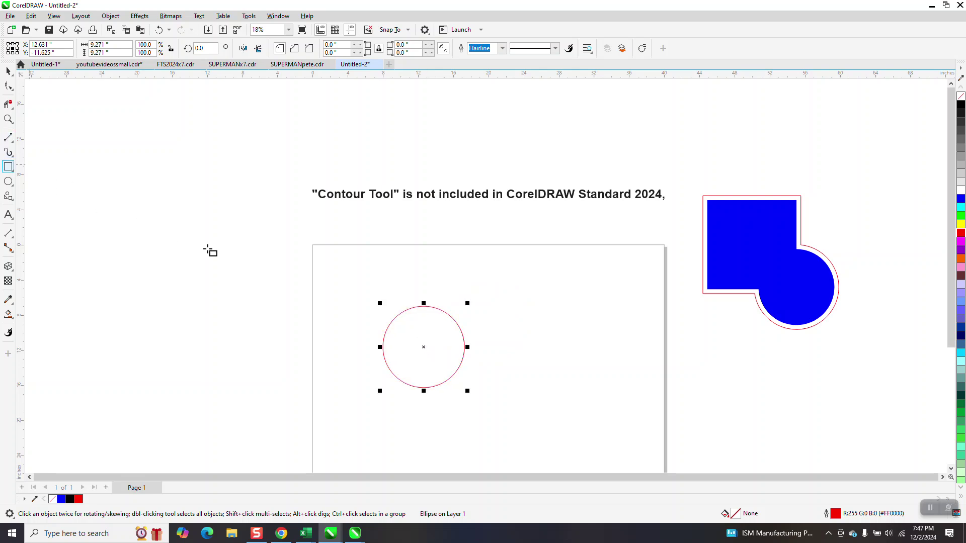
drag(423, 346, 500, 335)
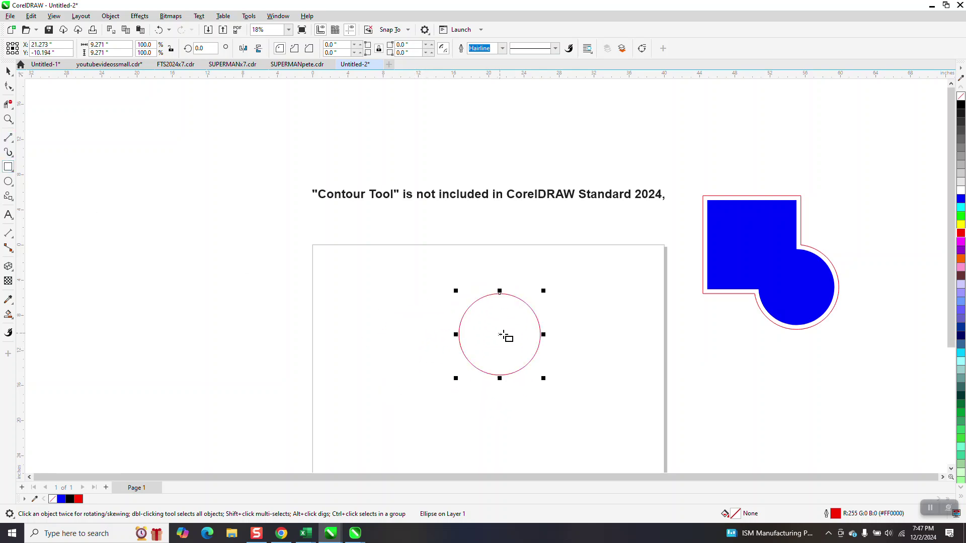
Draw a square overlapping the circle's lower left and select both shapes together.
click(8, 167)
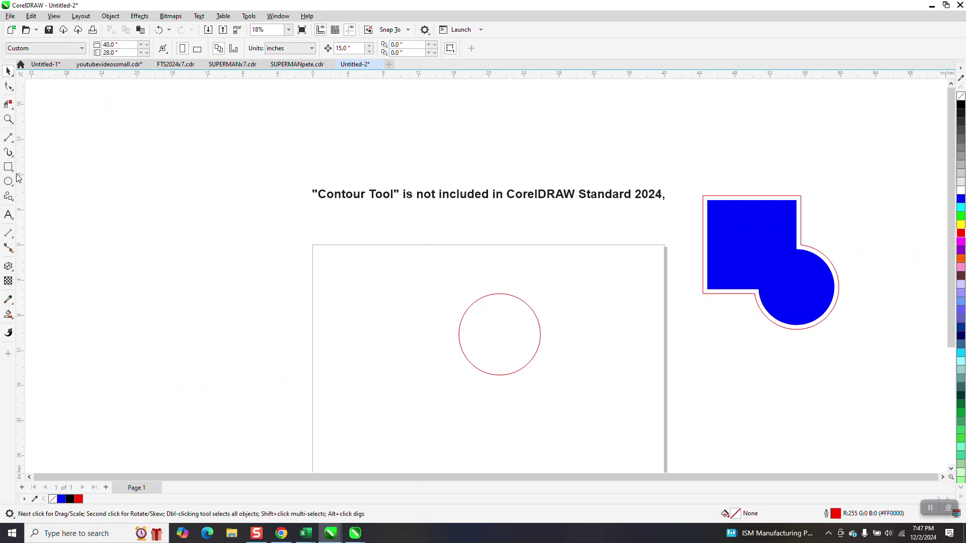
drag(443, 302, 527, 392)
click(8, 70)
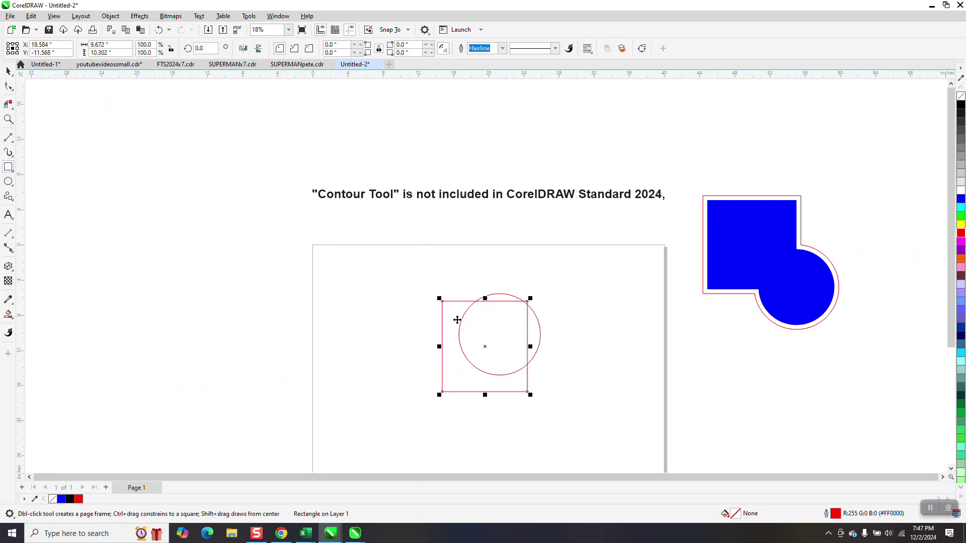
drag(485, 346, 465, 367)
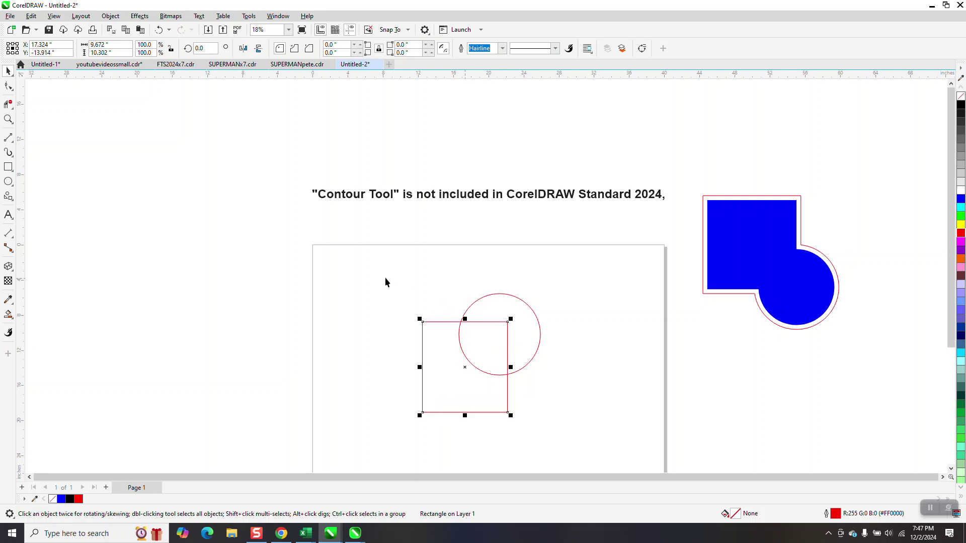
drag(386, 279, 580, 436)
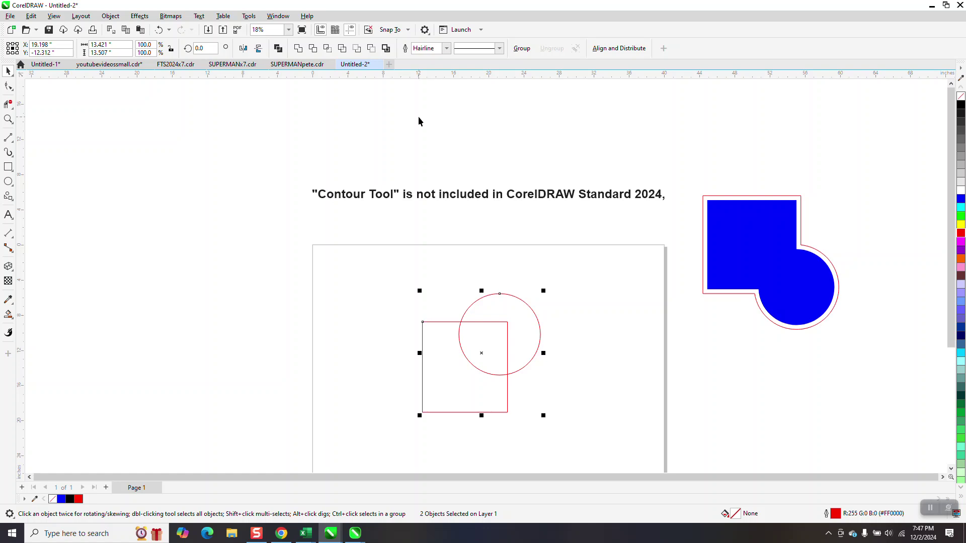
Create a boundary copy shifted 15 in left, then weld square and circle and fill orange.
click(386, 48)
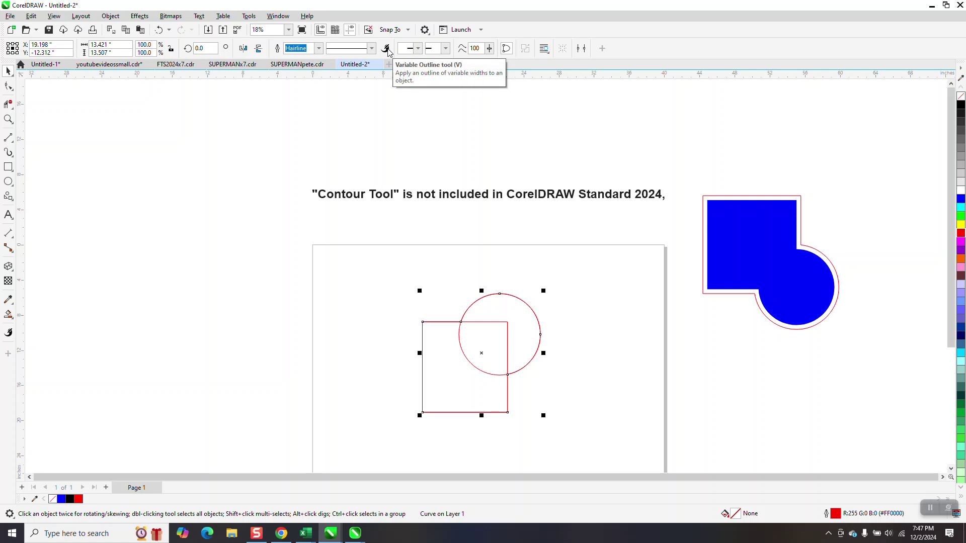
key(Left)
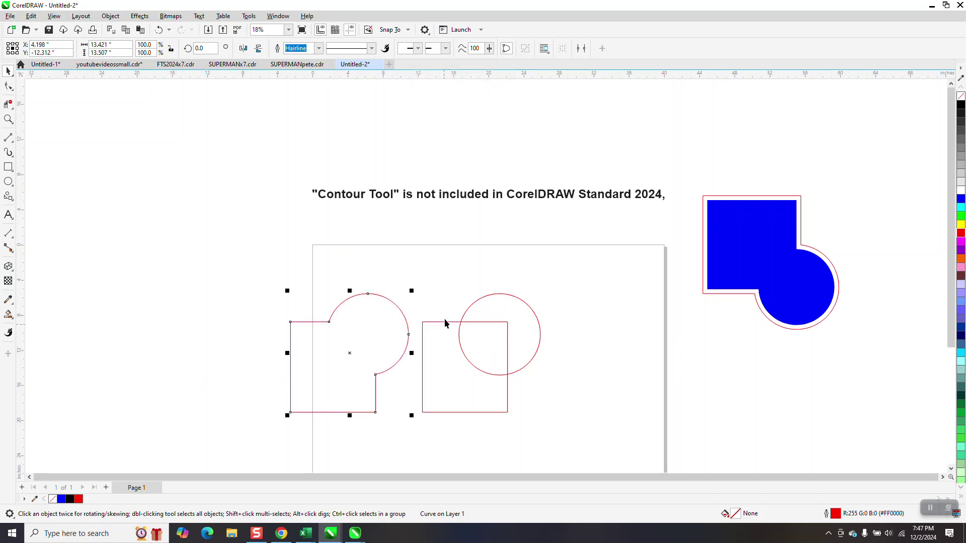
drag(414, 282, 572, 429)
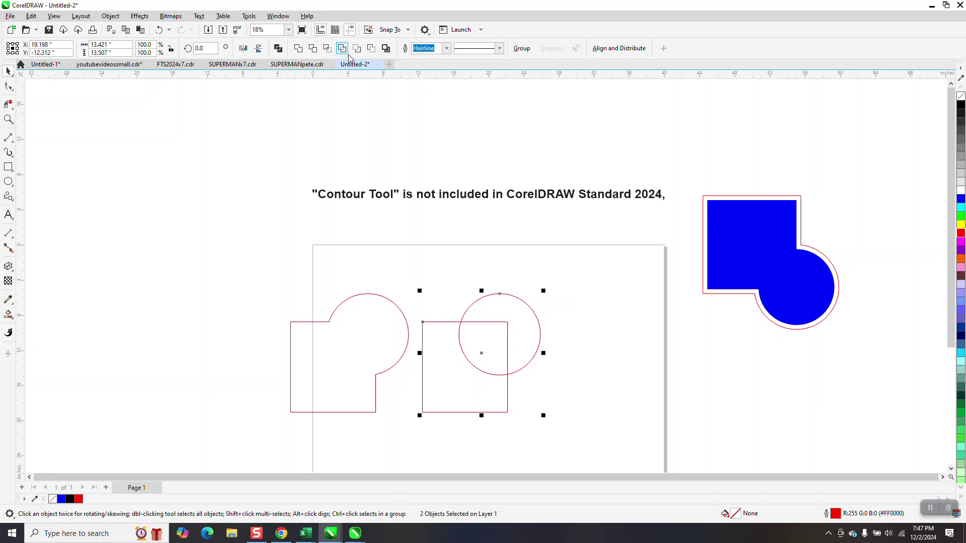
click(298, 47)
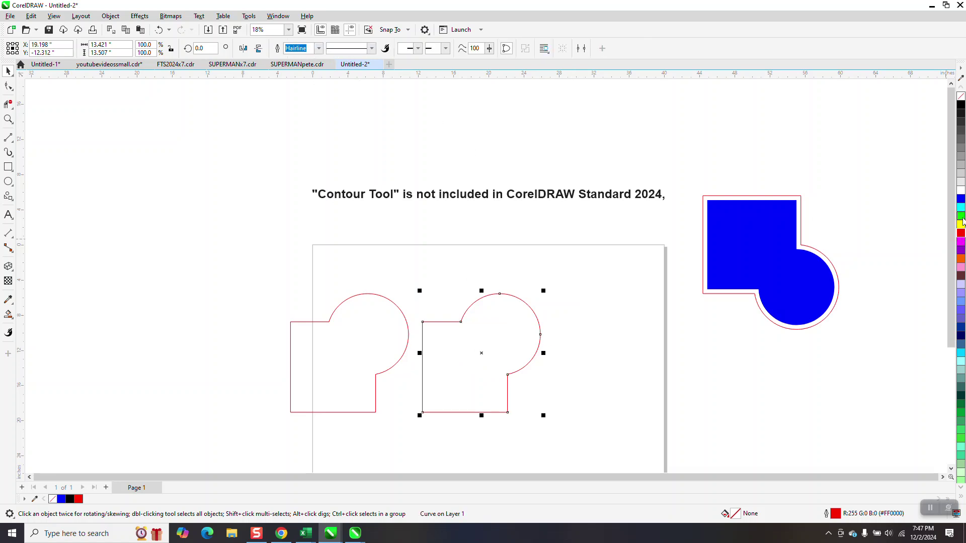
click(961, 260)
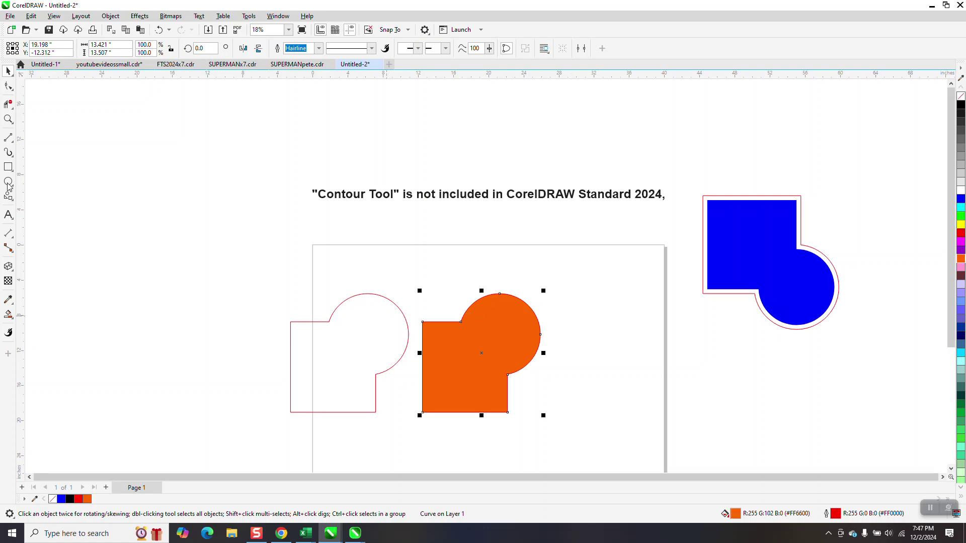
click(390, 300)
click(390, 332)
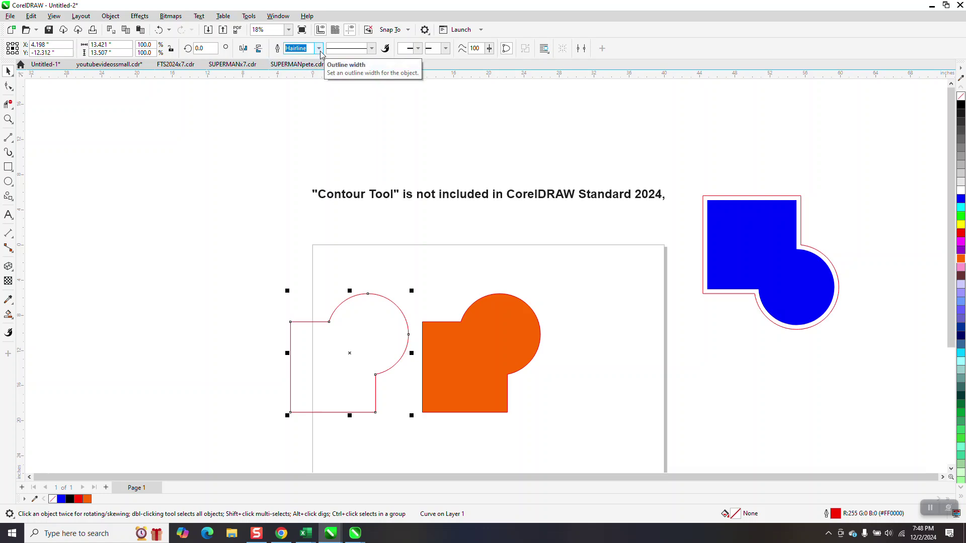
Give the boundary copy a red 0.5 in outline positioned outside its edge.
key(F12)
click(421, 207)
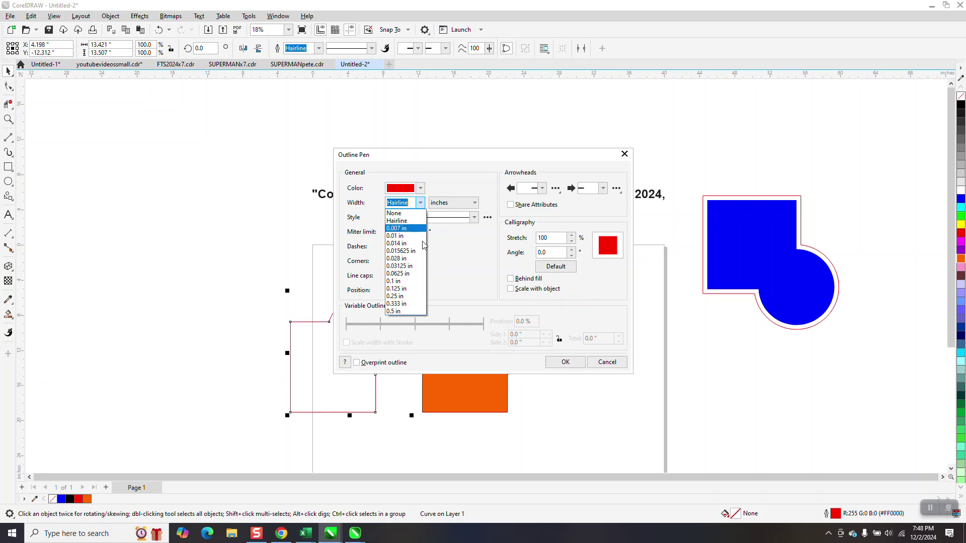
click(408, 312)
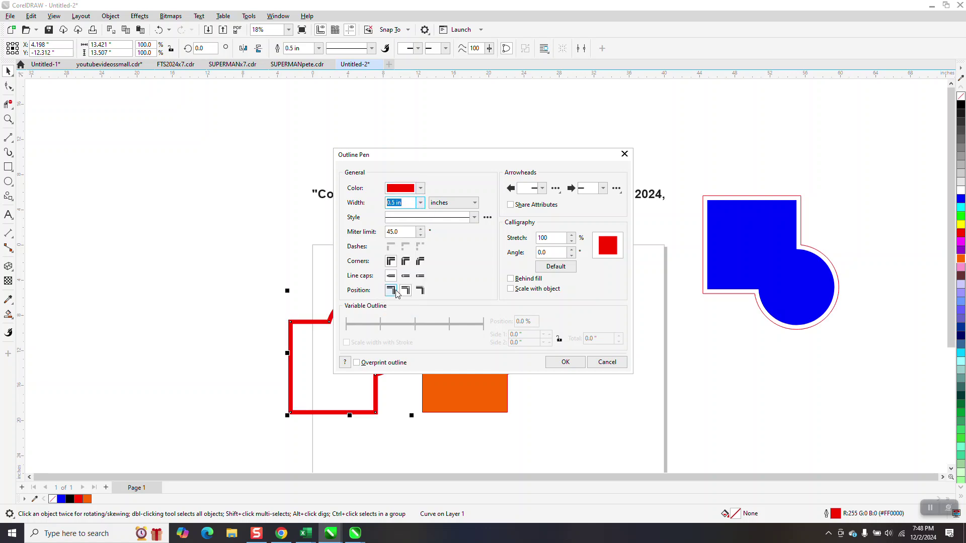
drag(490, 162, 624, 141)
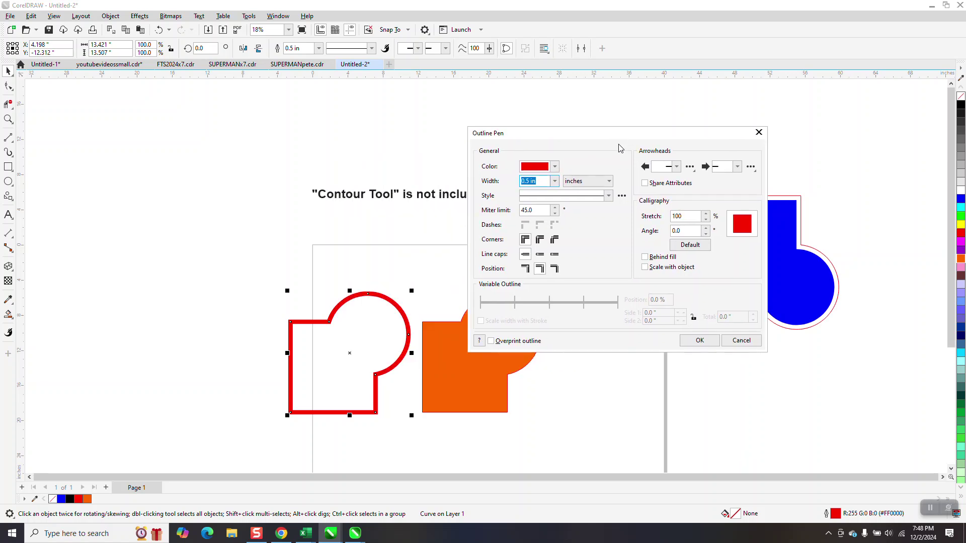
click(525, 272)
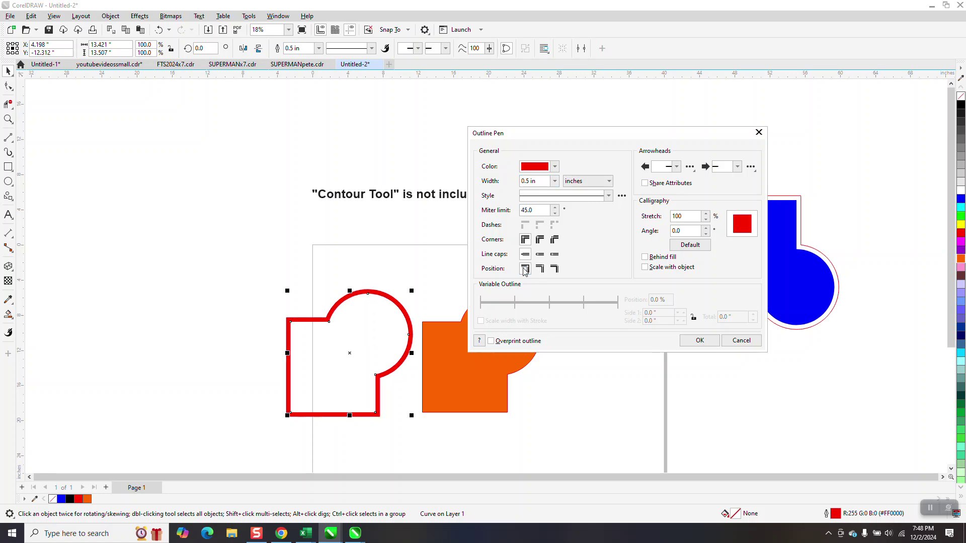
click(701, 342)
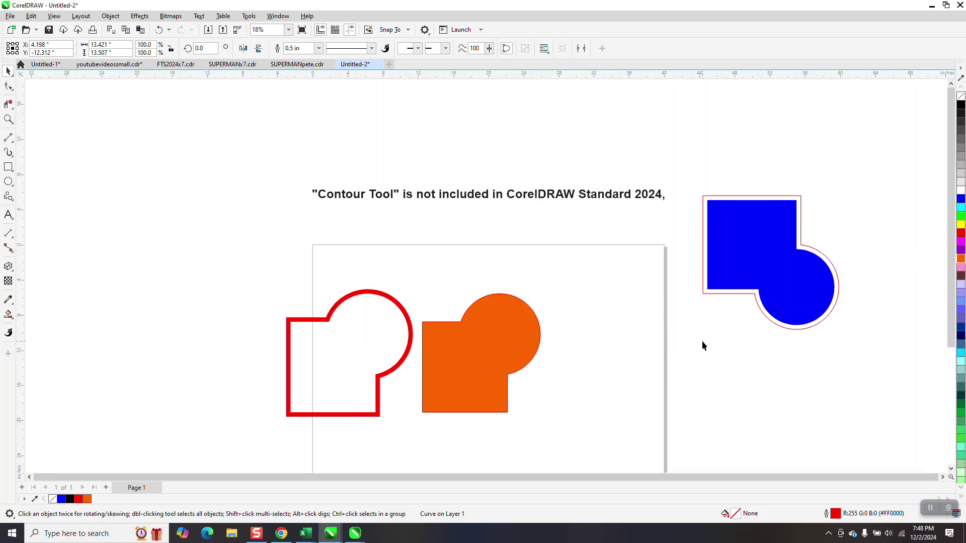
click(401, 306)
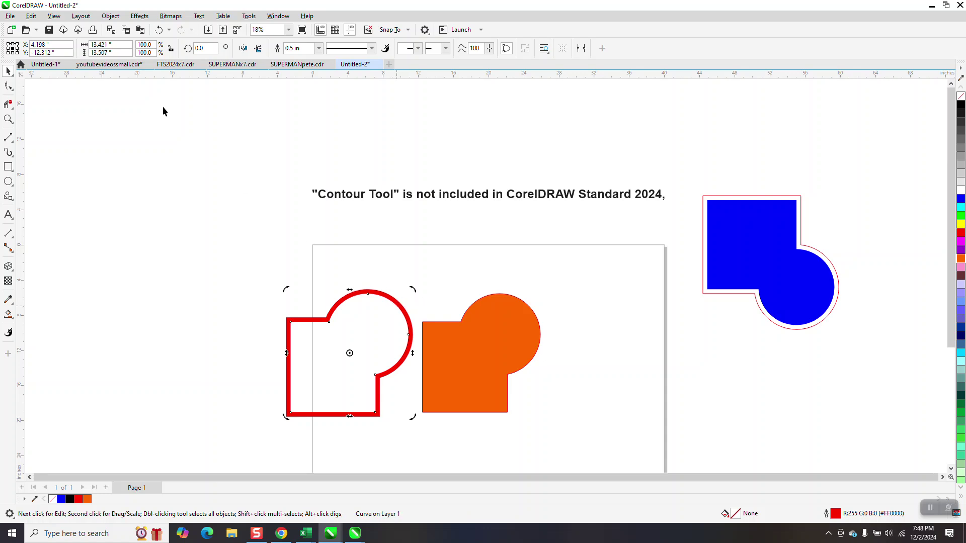
Convert the red outline to an object with no fill and a black hairline.
click(111, 16)
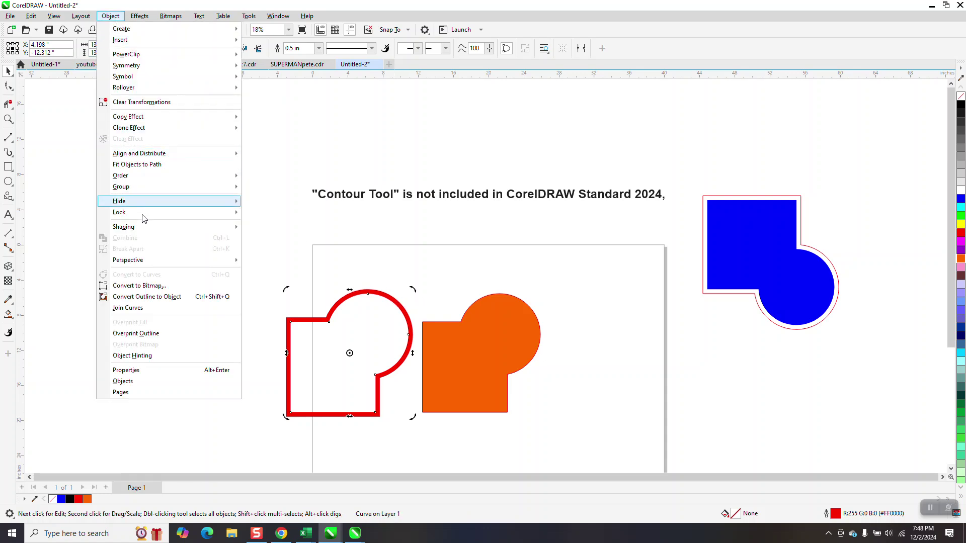
click(151, 297)
click(960, 96)
right_click(961, 105)
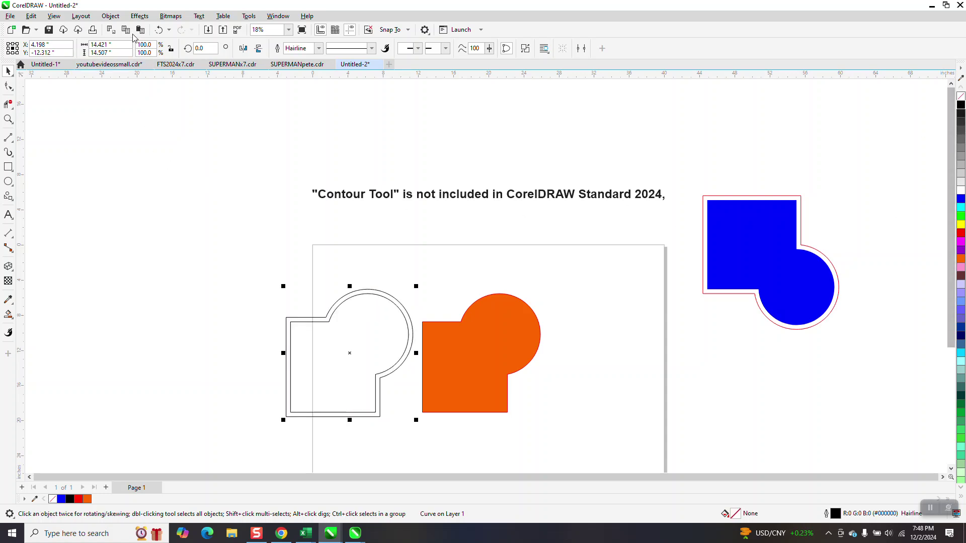
Break the curve apart, colour the outer curve red and move it around the orange shape.
click(110, 16)
click(146, 247)
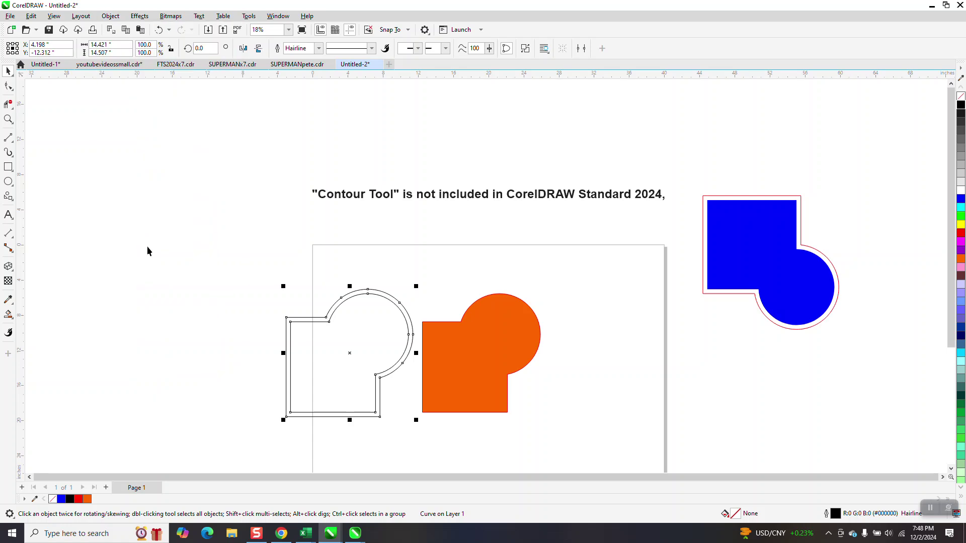
drag(369, 317, 237, 317)
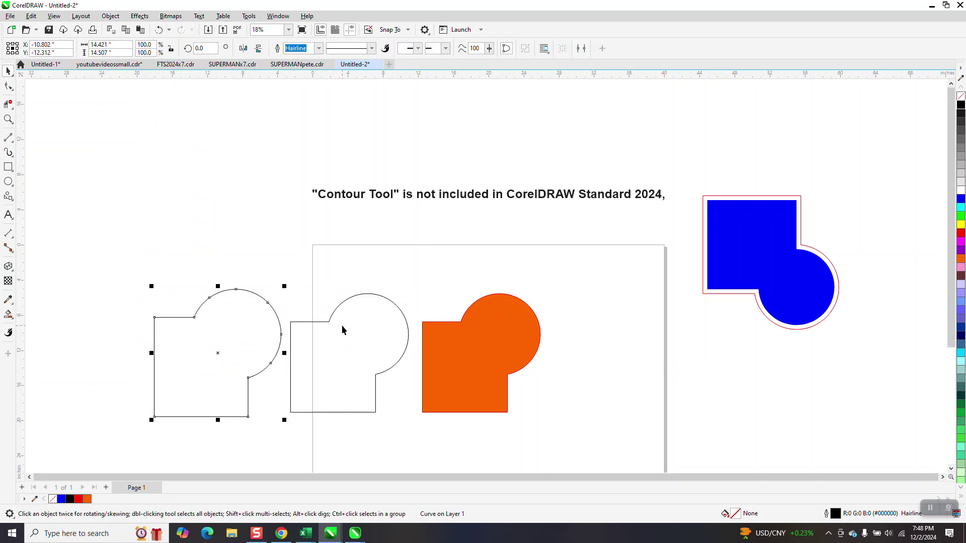
right_click(961, 235)
drag(413, 335, 545, 335)
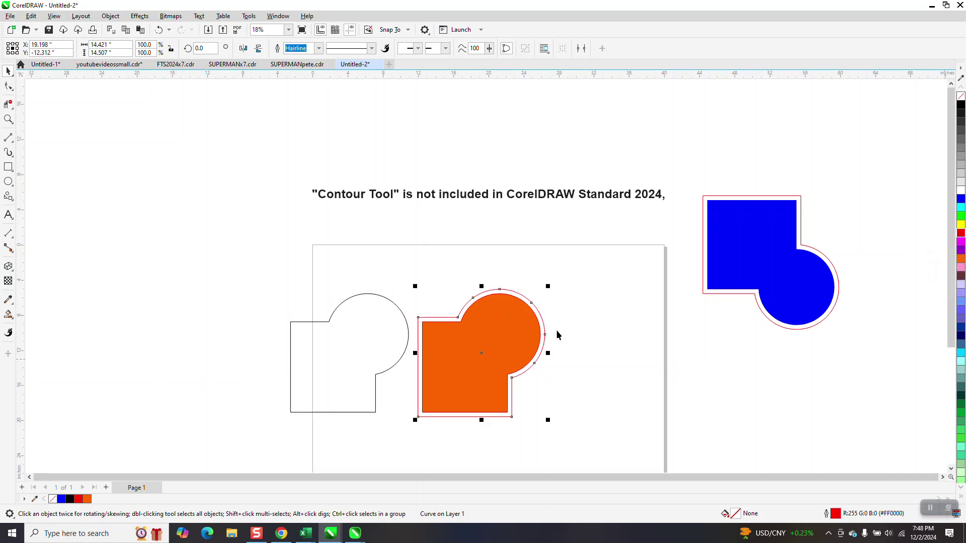
click(9, 119)
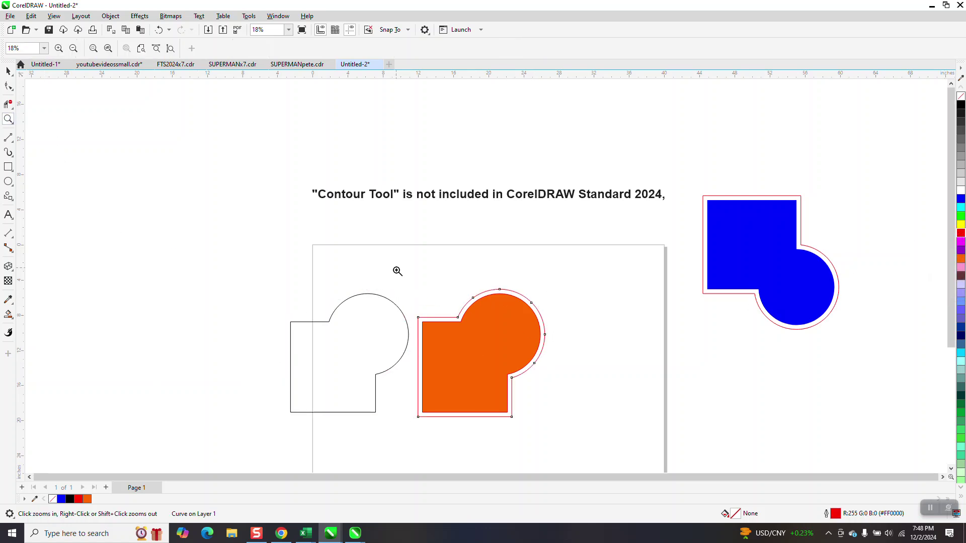
drag(395, 269, 584, 439)
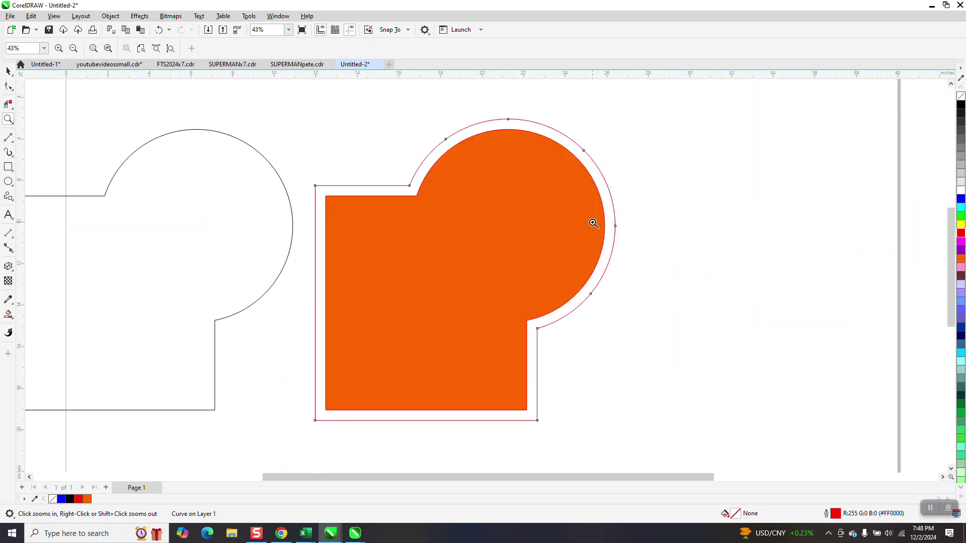
click(8, 71)
key(space)
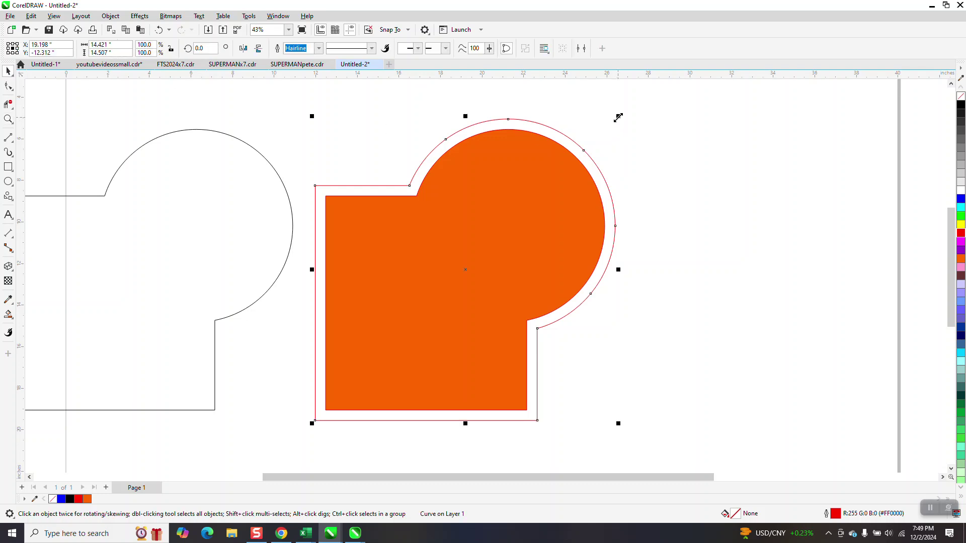
drag(619, 117, 614, 121)
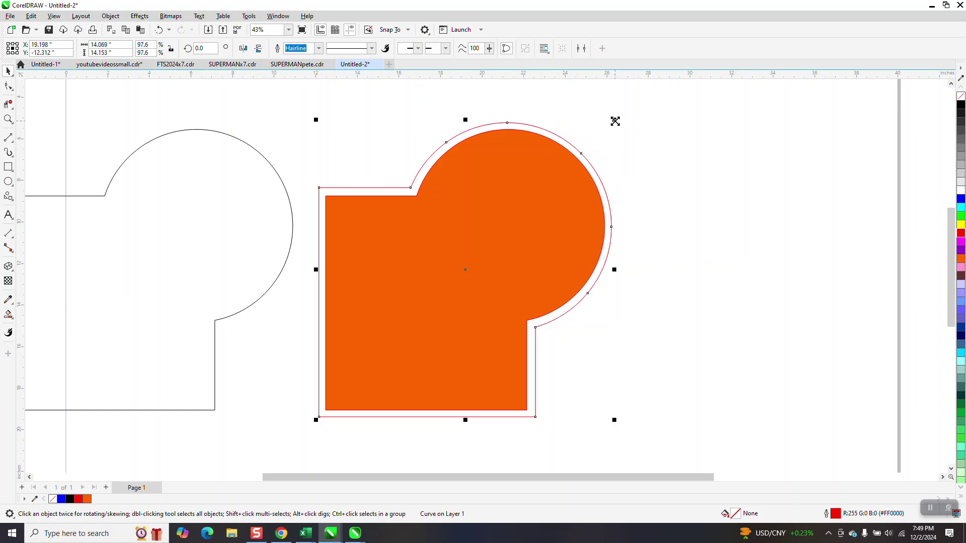
click(159, 30)
scroll(607, 205, down, 1)
scroll(610, 207, down, 1)
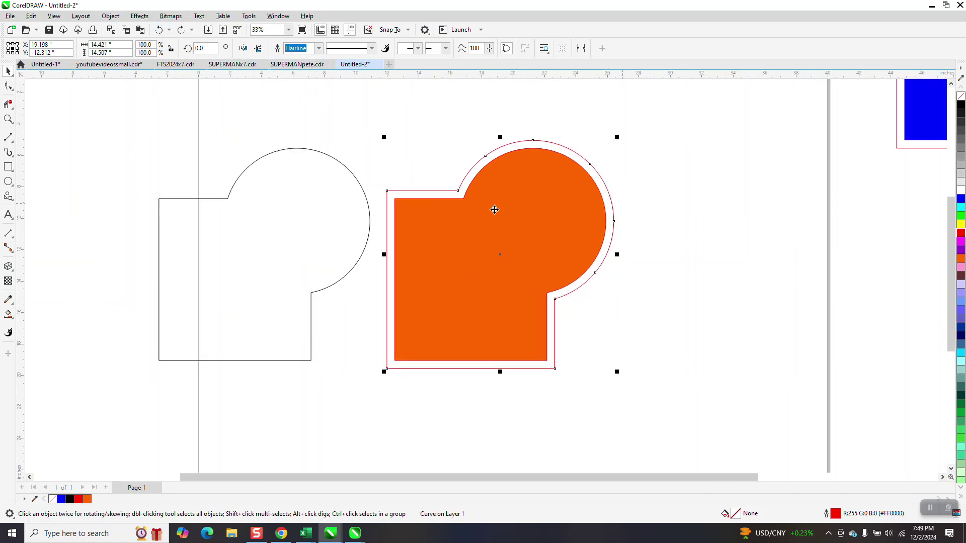
Give the left outline shape a 0.25 in black outline placed outside its edge.
click(366, 210)
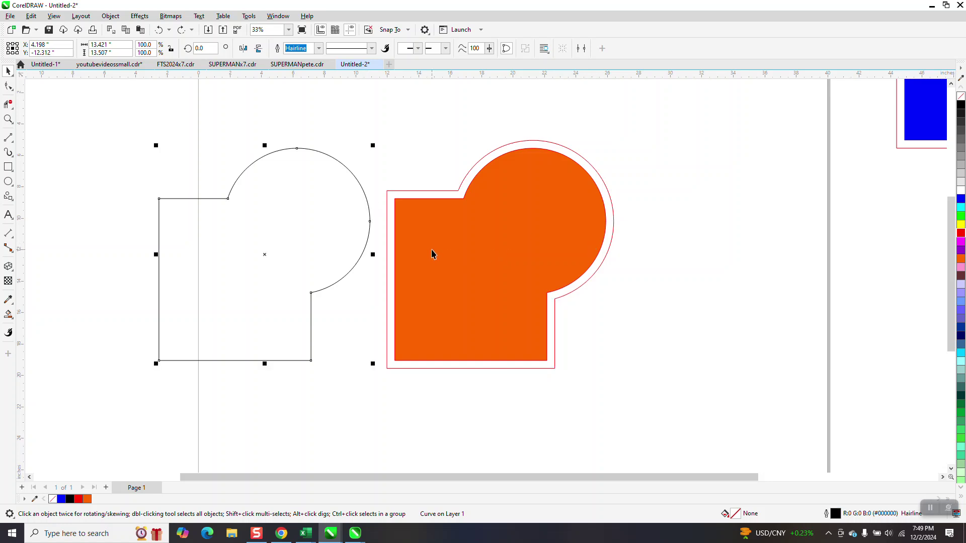
key(ctrl+r)
key(ctrl+z)
click(318, 48)
click(302, 142)
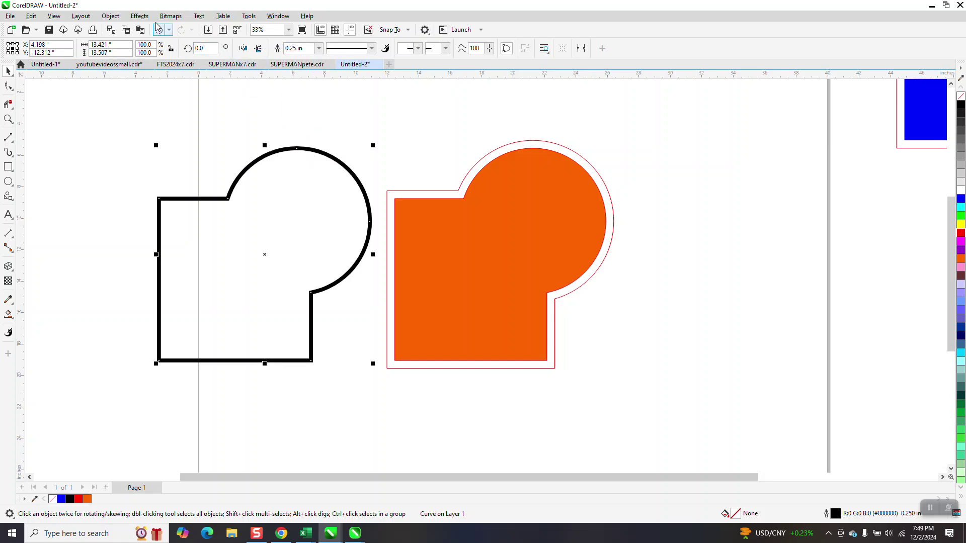
key(F12)
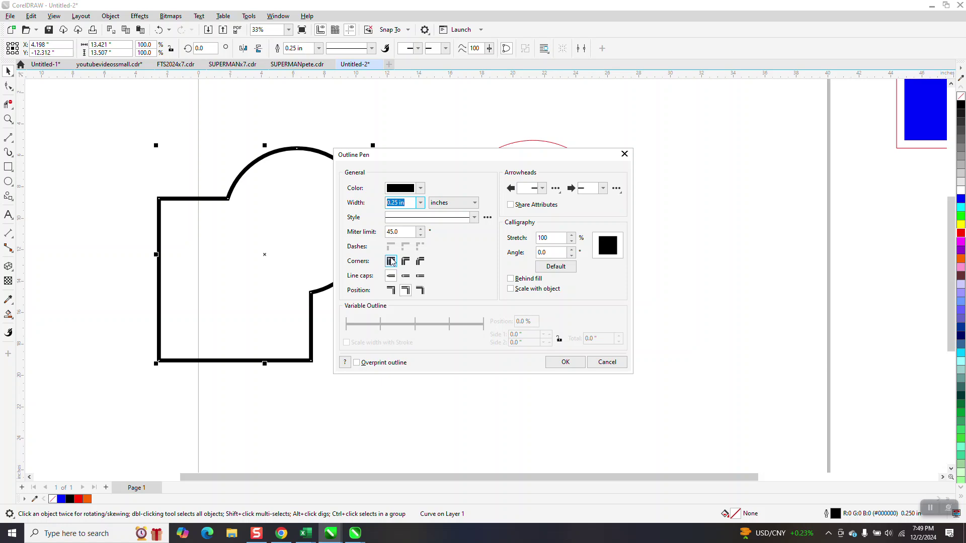
click(392, 291)
Apply the outside outline, convert it to an object, and remove its black fill.
click(572, 363)
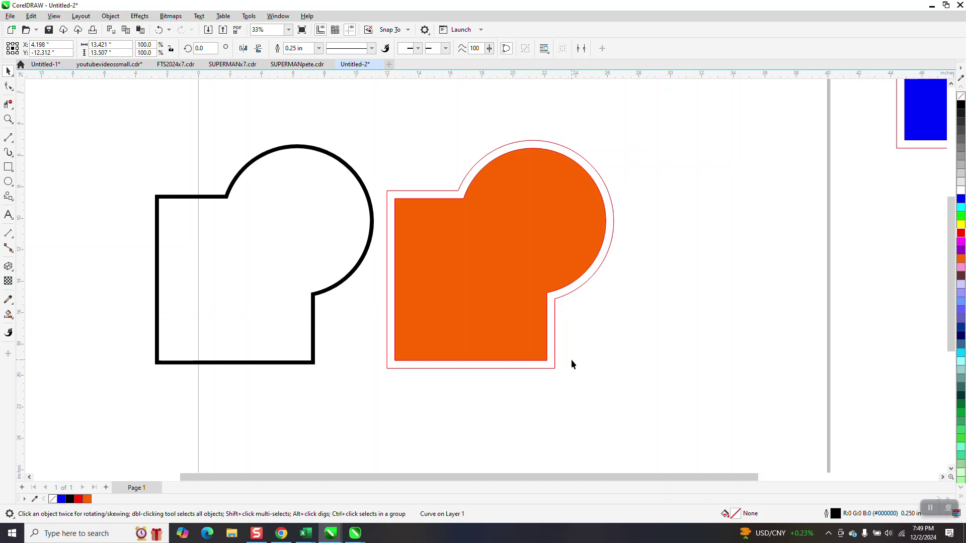
click(110, 16)
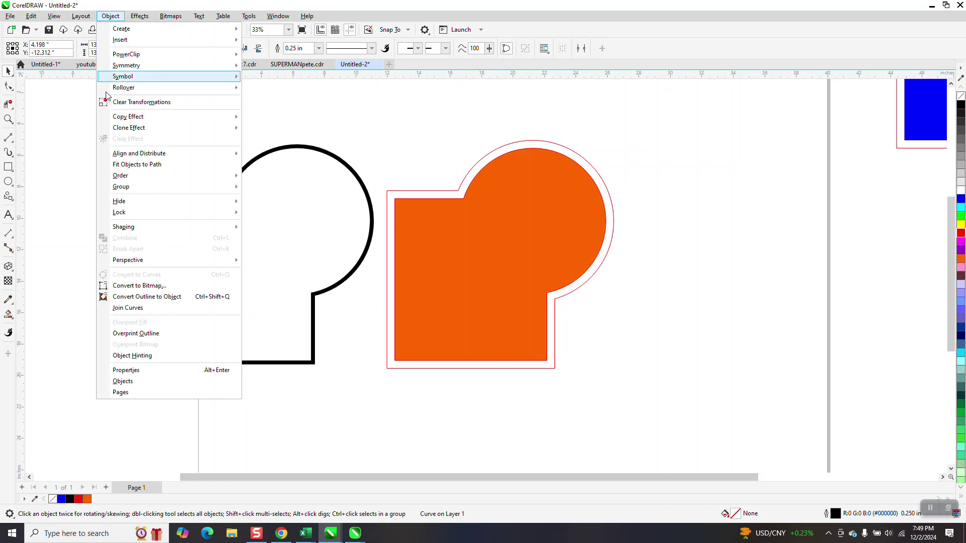
click(138, 297)
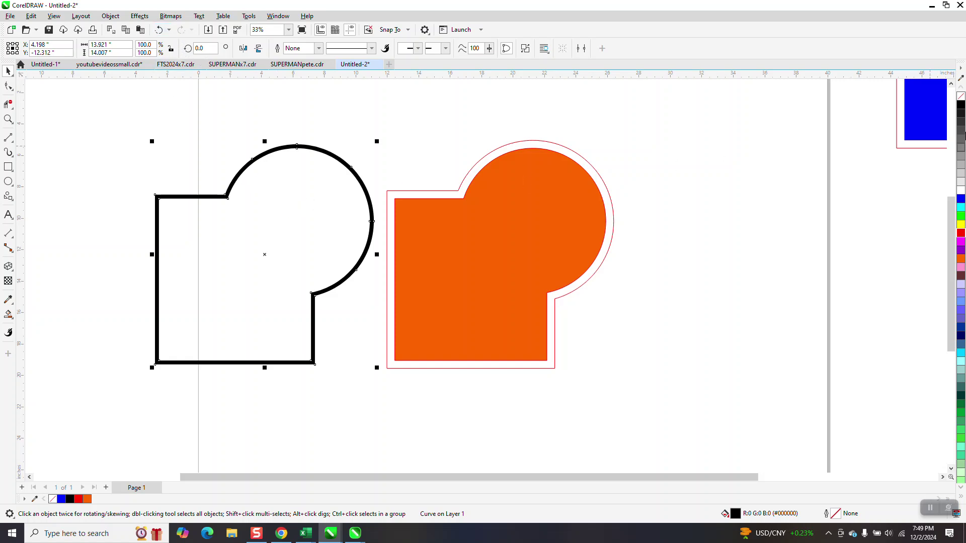
click(961, 96)
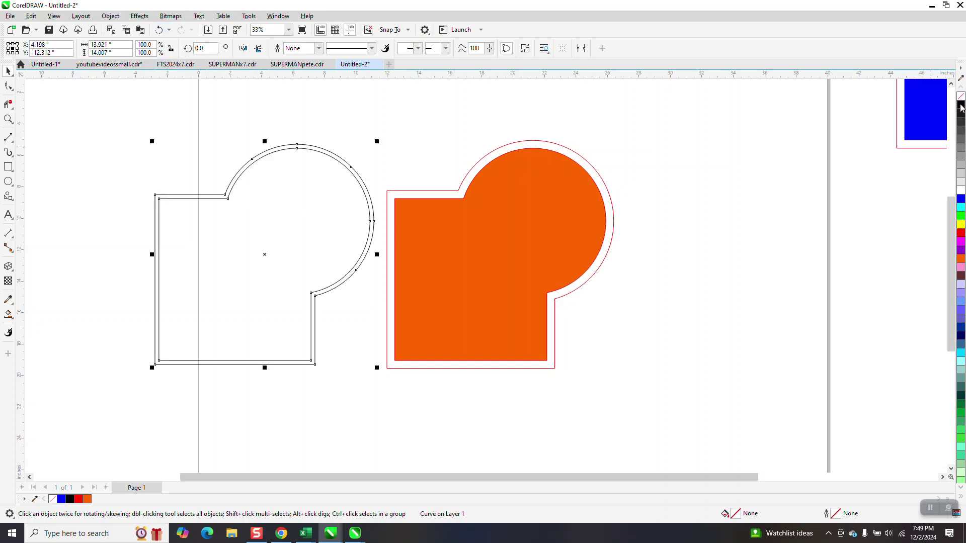
Break the double outline into separate curves and select the outer curve.
click(325, 151)
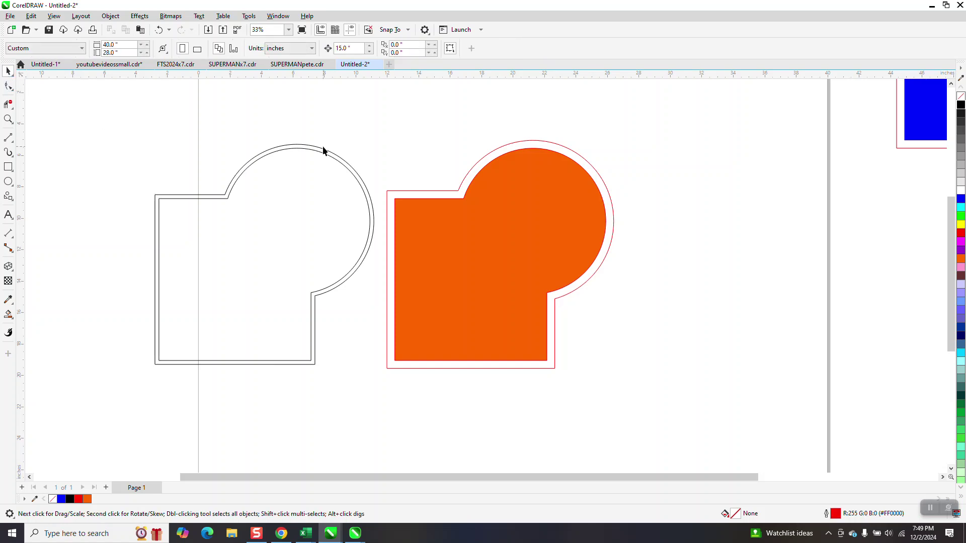
click(322, 151)
key(ctrl+z)
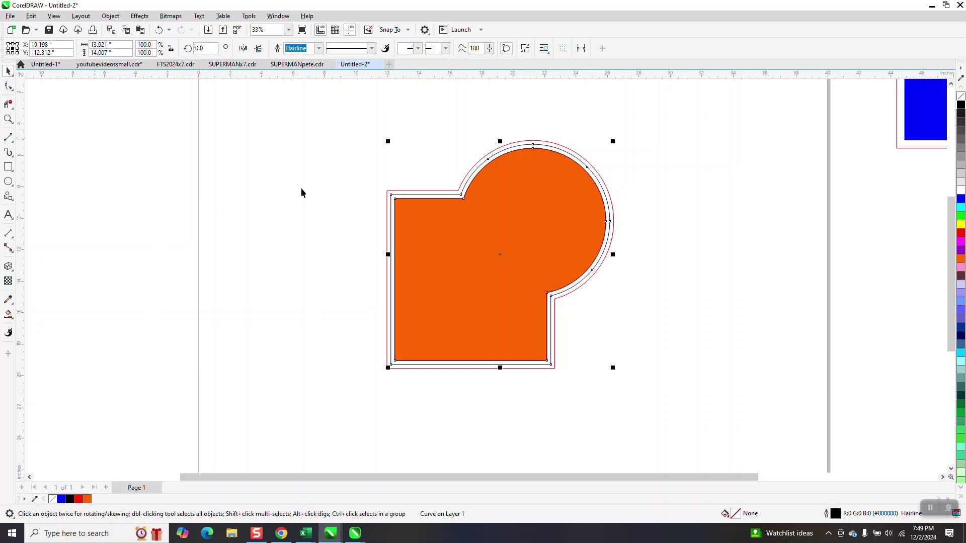
key(Left)
click(348, 189)
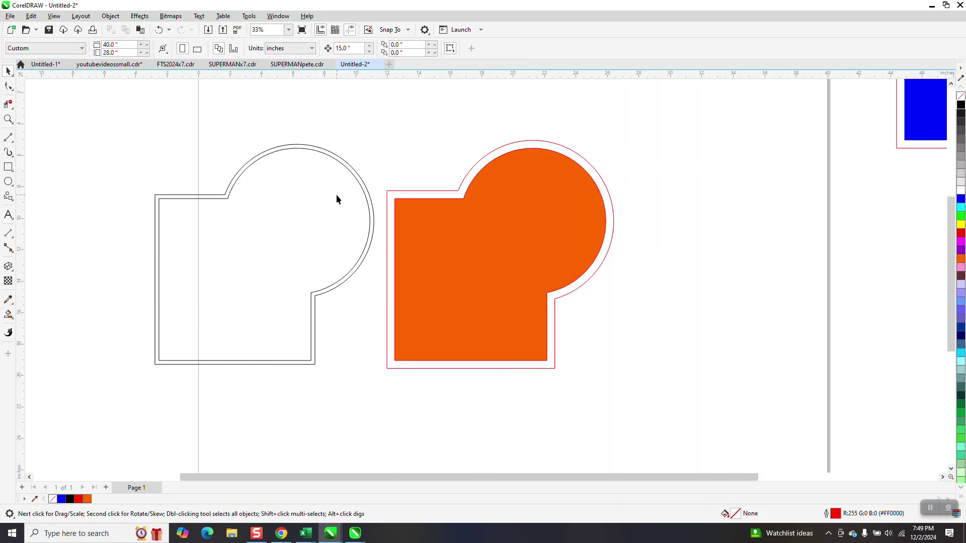
click(343, 167)
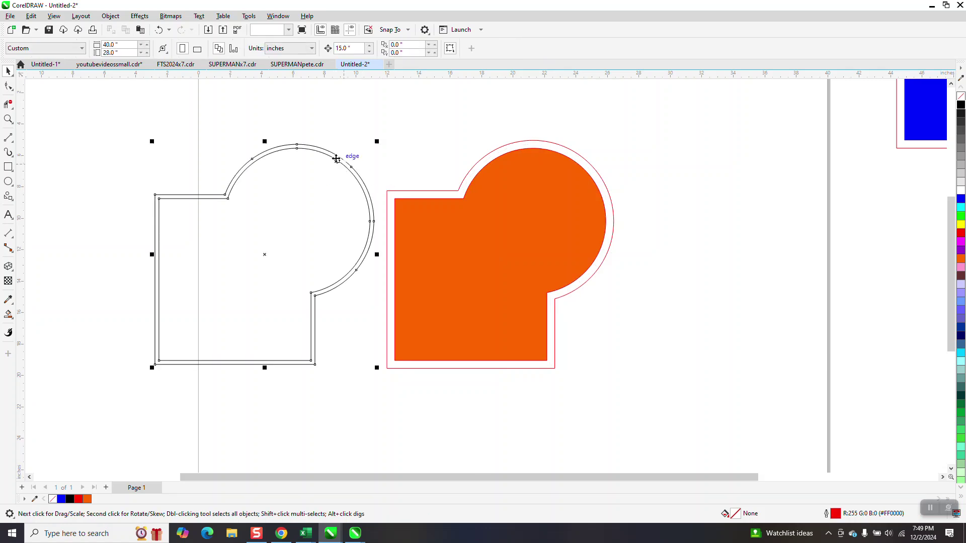
click(110, 16)
click(133, 249)
click(133, 245)
click(180, 195)
Move the outer black curve onto the orange shape and zoom into the arc top.
key(Right)
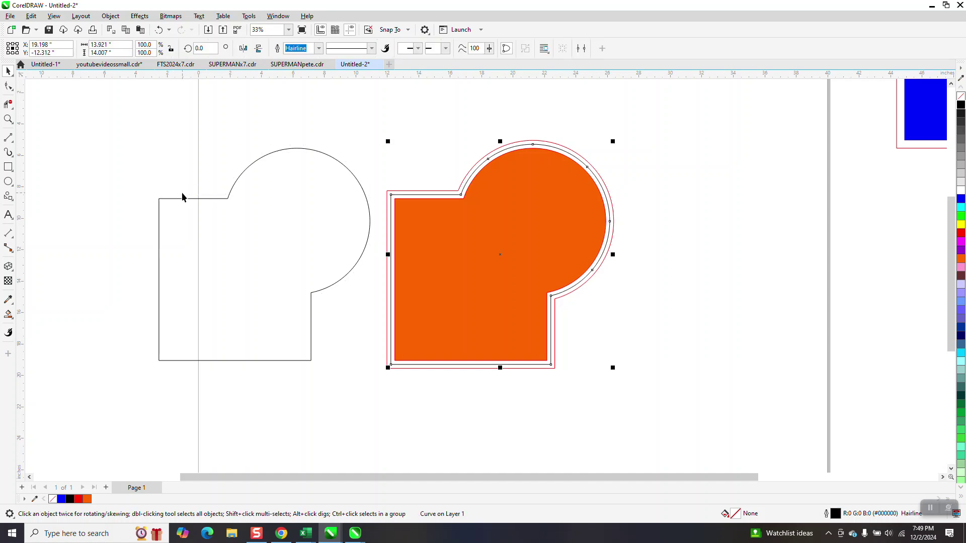
click(8, 119)
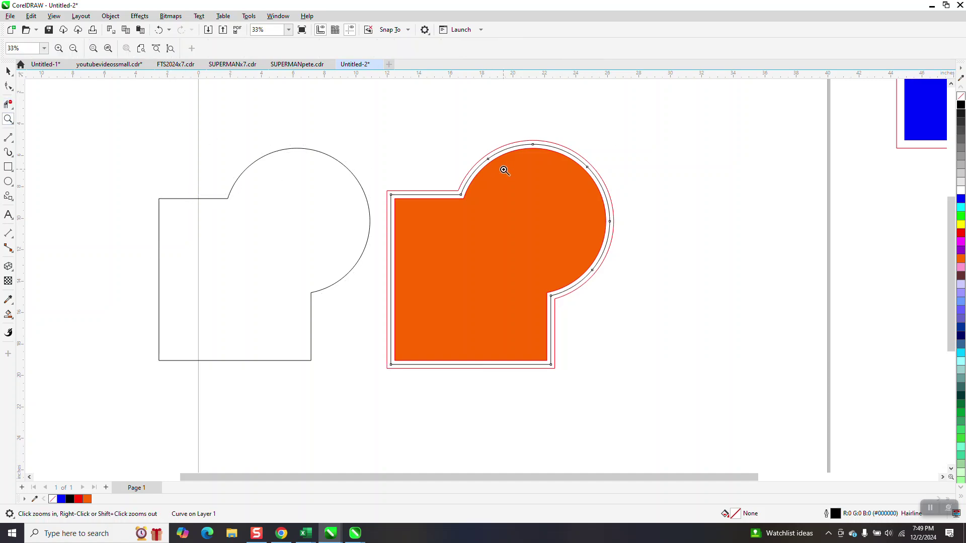
drag(506, 134, 579, 172)
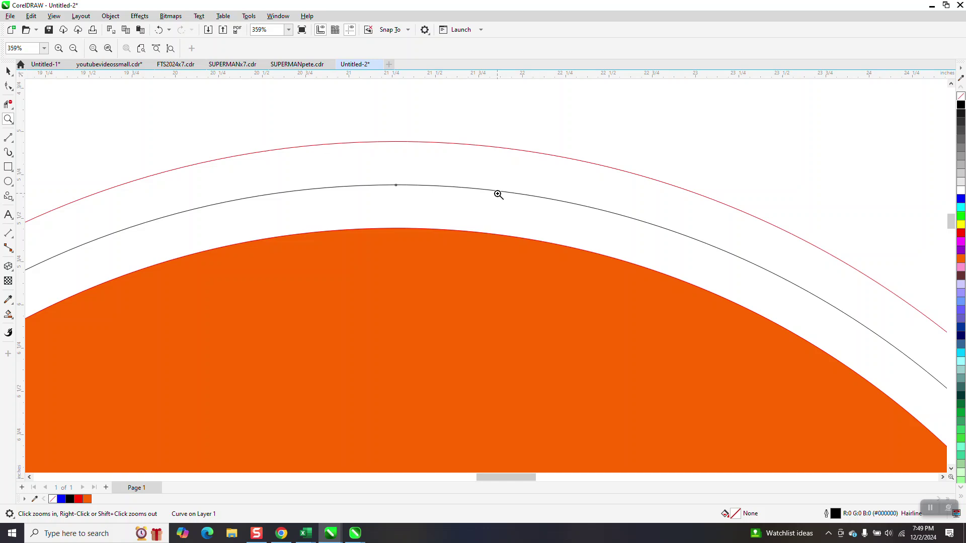
scroll(507, 161, down, 3)
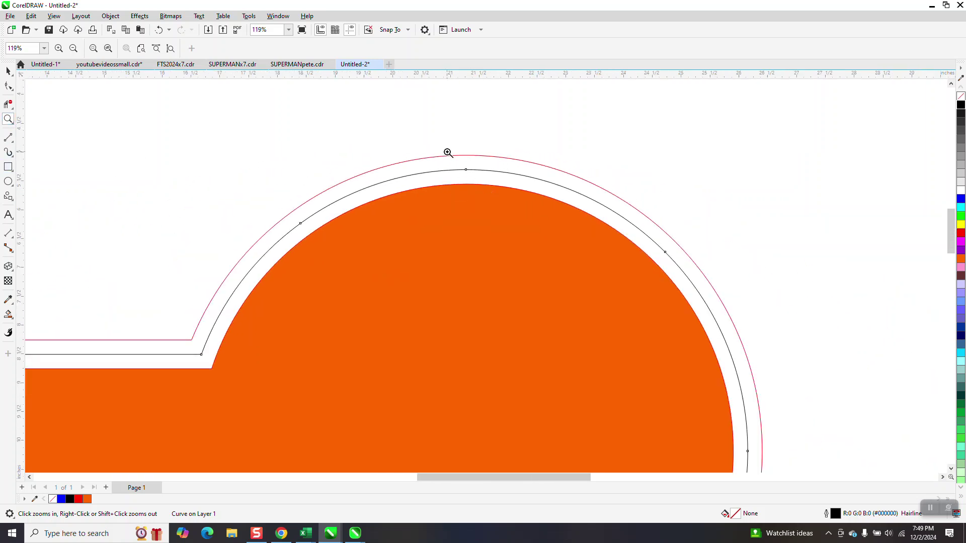
drag(447, 151, 522, 206)
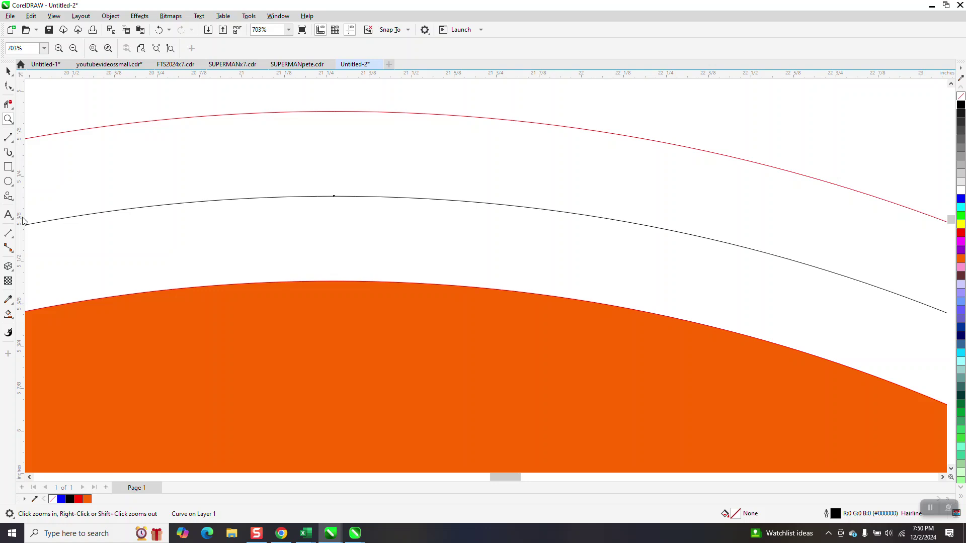
Add parallel dimensions: 0.25" orange-to-black, 0.25" black-to-red, 0.50" overall.
click(16, 237)
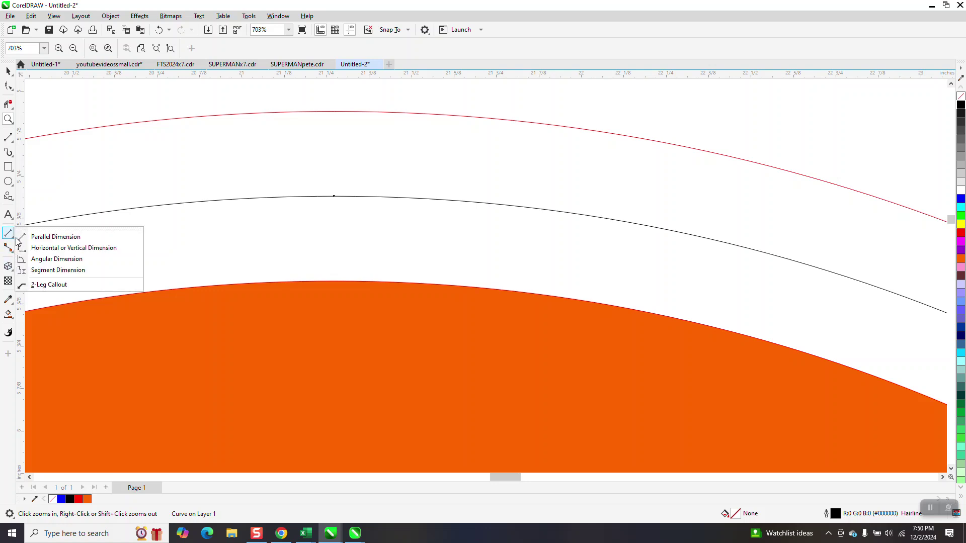
click(55, 236)
drag(385, 282, 388, 198)
click(388, 198)
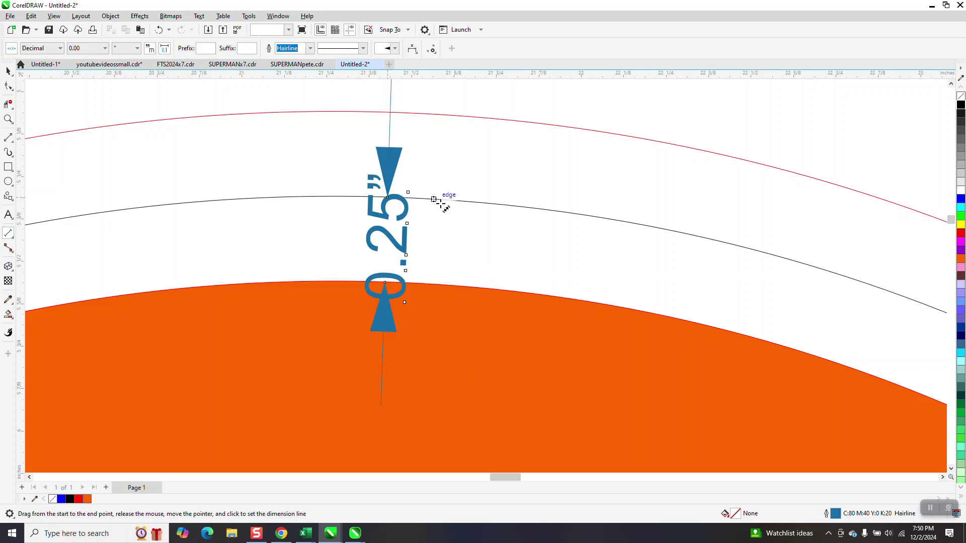
drag(448, 200, 453, 113)
click(453, 114)
scroll(447, 260, down, 3)
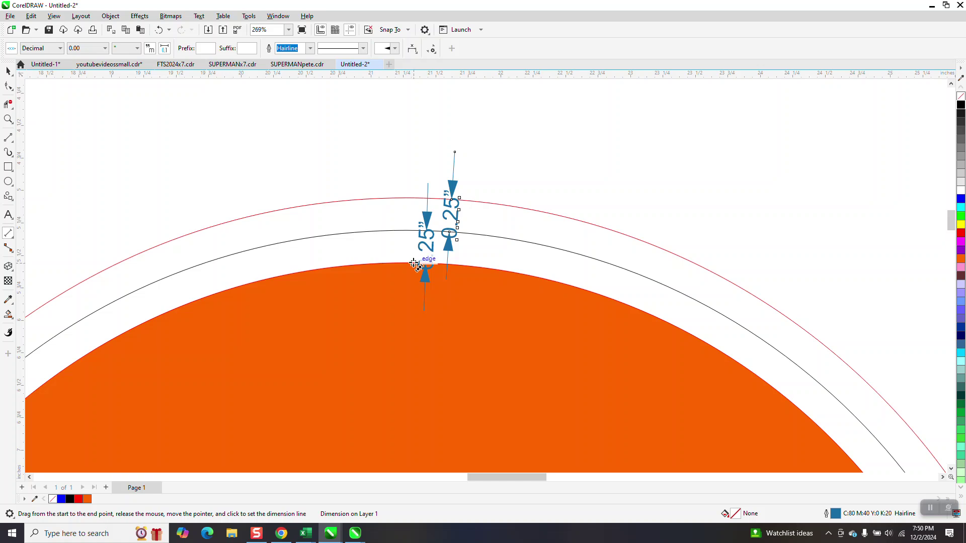
drag(411, 263, 412, 199)
click(410, 201)
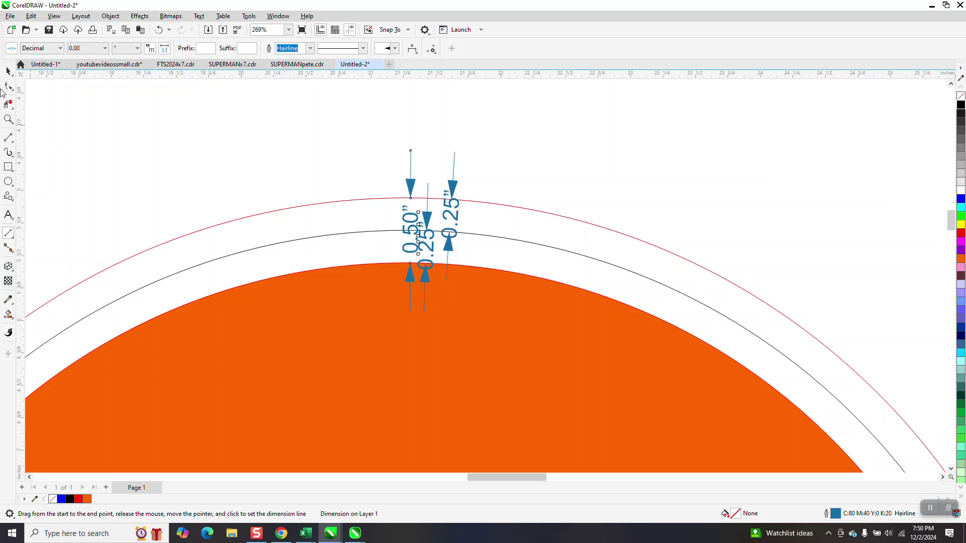
scroll(388, 221, down, 4)
Zoom in around the orange shape and delete the dimension lines and leftover label.
scroll(373, 148, down, 1)
key(space)
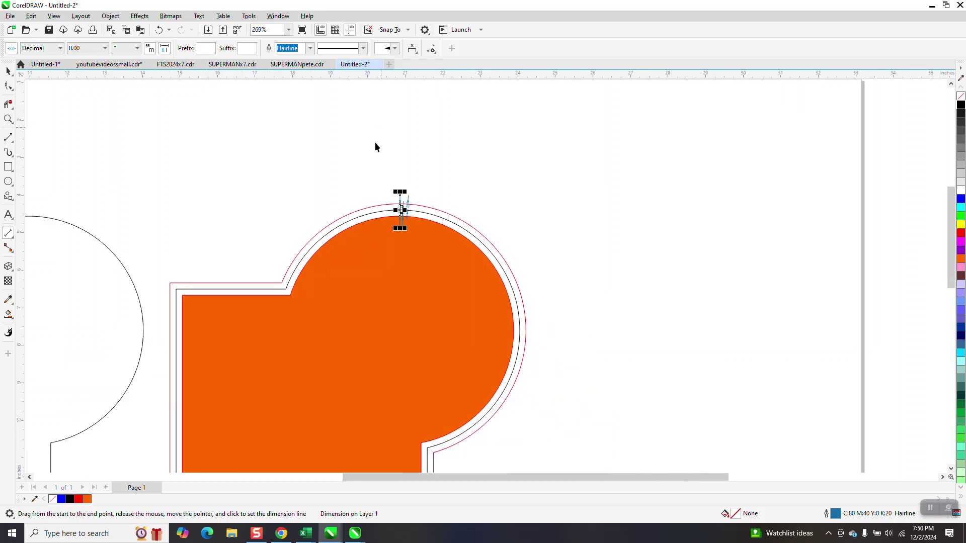
scroll(262, 247, down, 2)
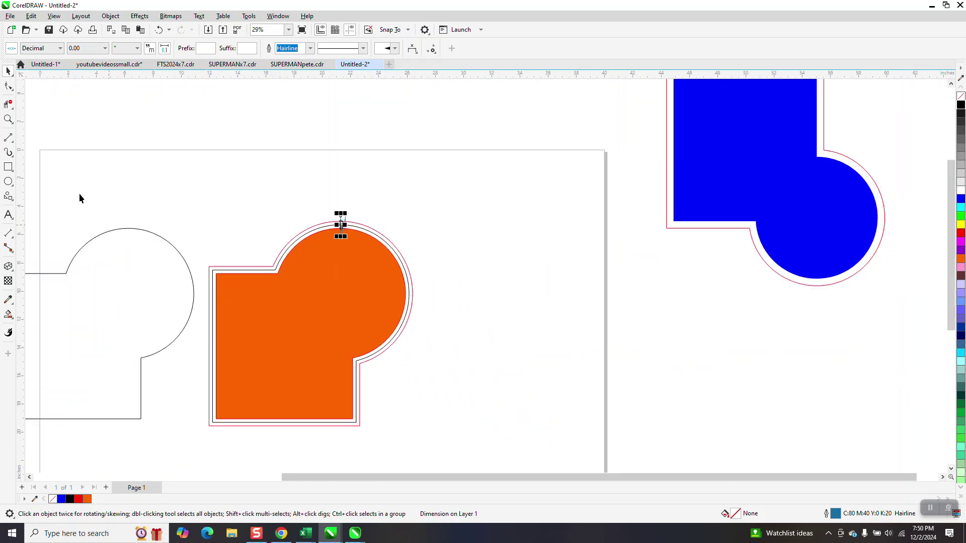
click(8, 119)
drag(182, 212, 528, 420)
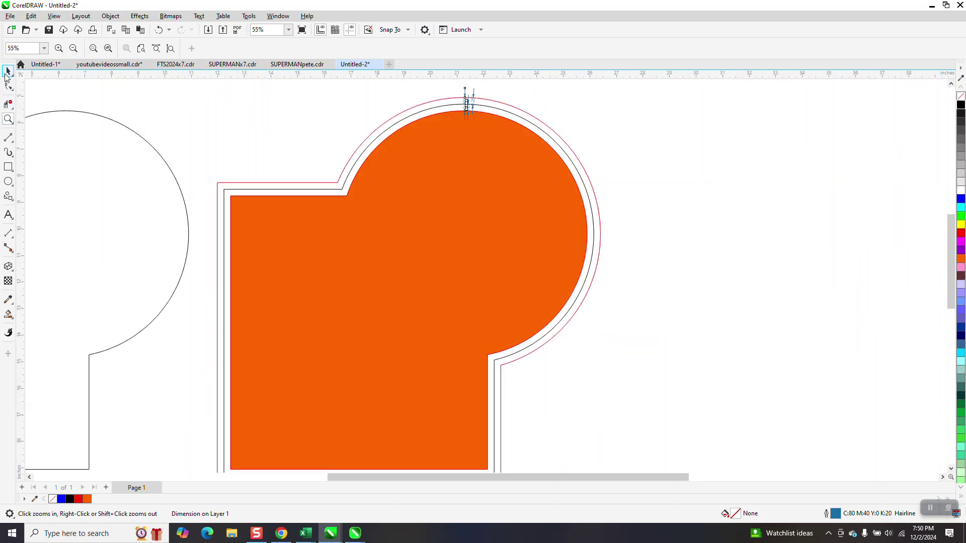
click(8, 72)
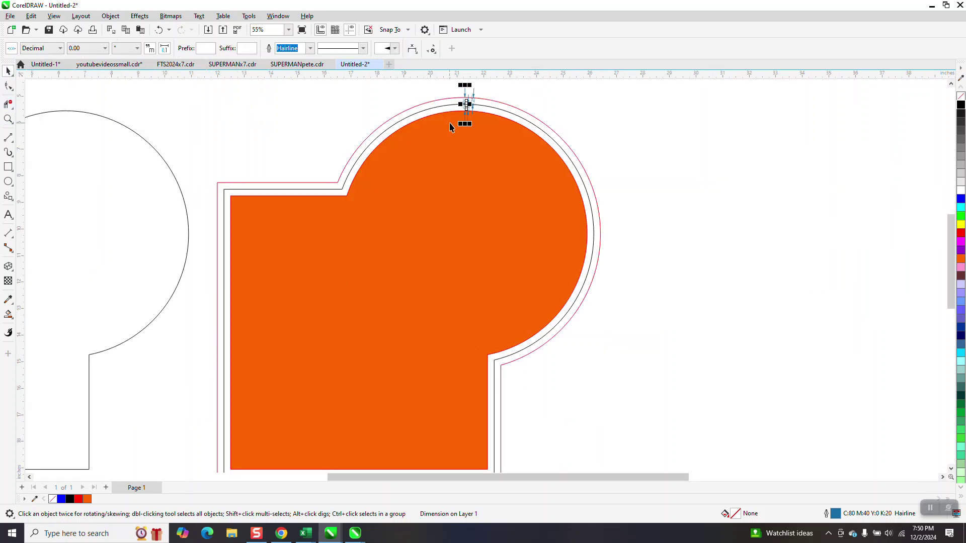
key(Escape)
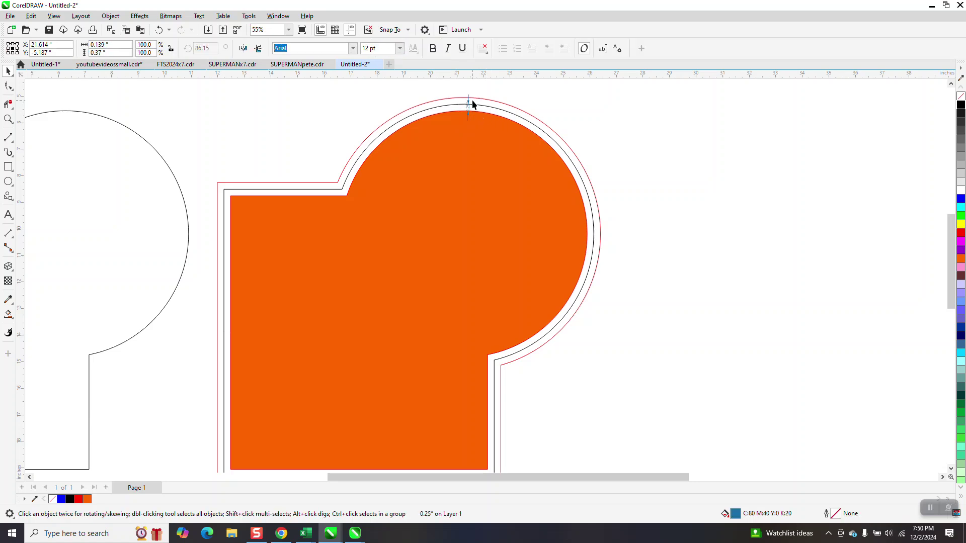
click(469, 102)
key(Delete)
Select the red offset outline and nudge it off to the right.
scroll(388, 151, down, 5)
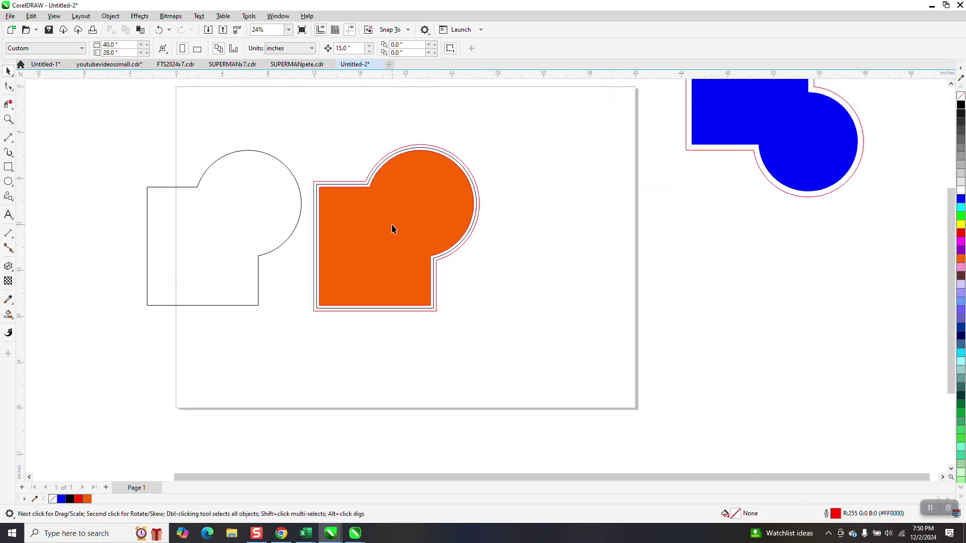
scroll(423, 238, down, 3)
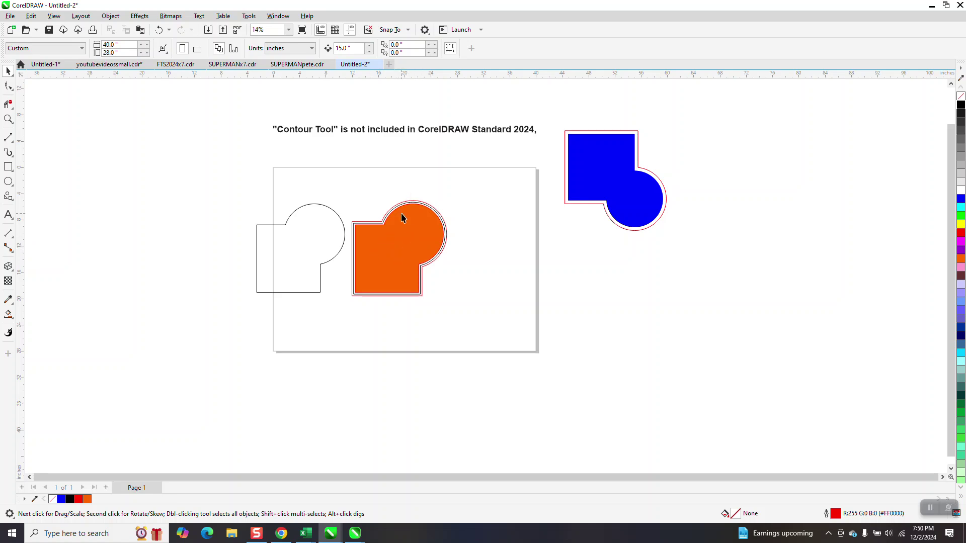
click(409, 245)
key(Right)
Nudge the black offset outline to the right and move the orange shape down.
click(385, 264)
key(Right)
key(Right)
key(Right)
click(412, 264)
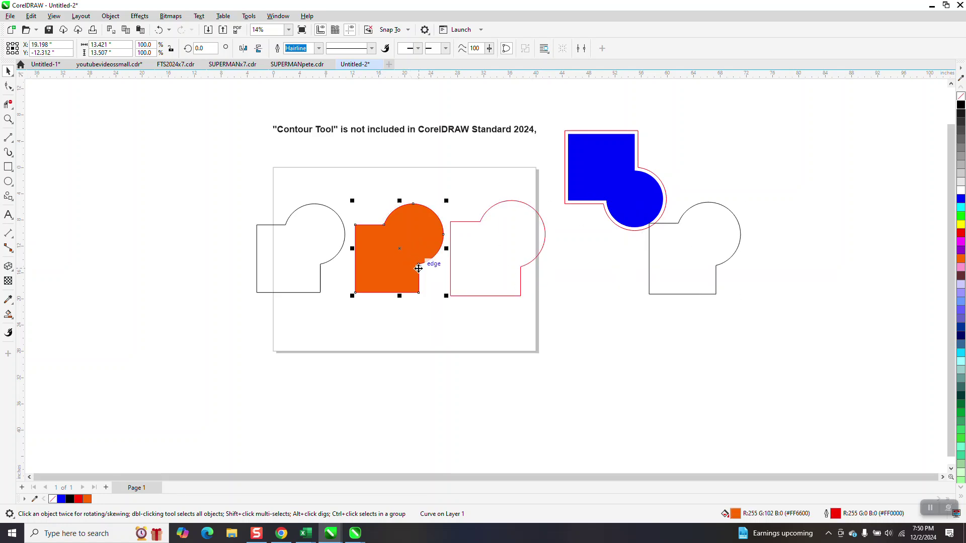
key(Down)
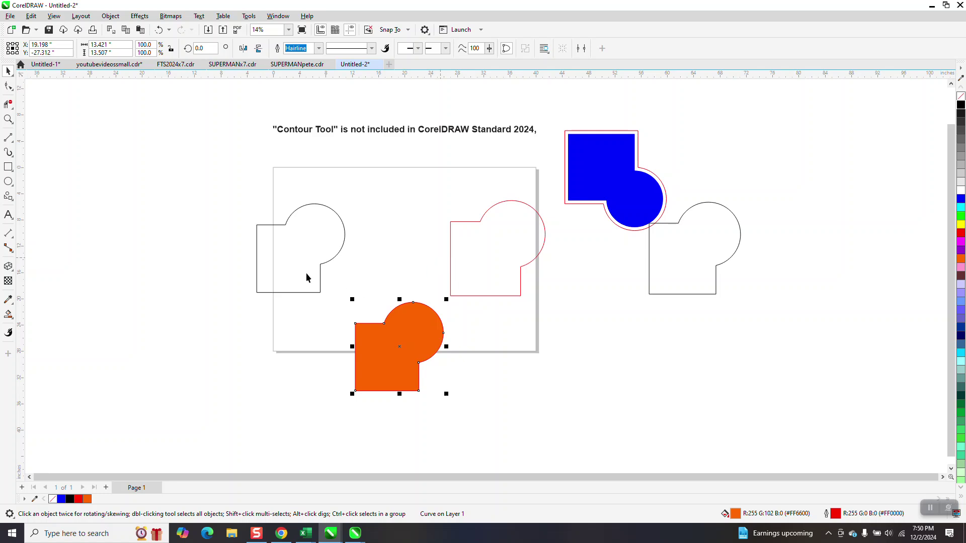
Draw a small rectangle below the left outline.
click(8, 167)
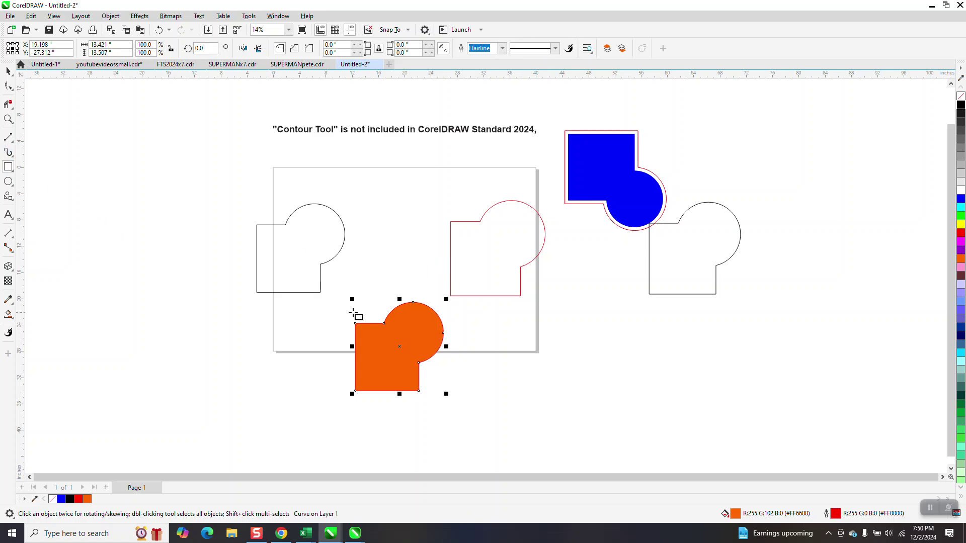
mouse_move(346, 291)
mouse_down()
mouse_move(345, 312)
mouse_move(330, 304)
mouse_up()
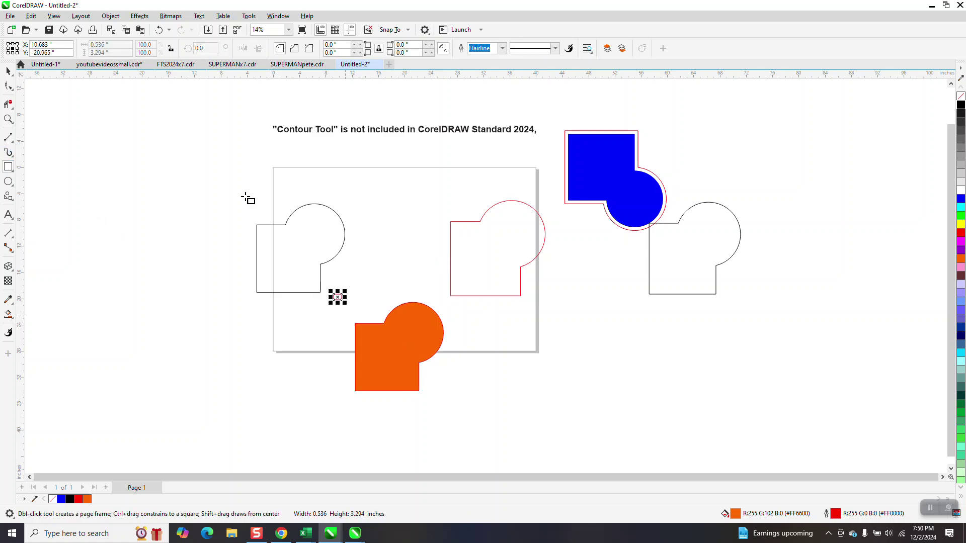
click(15, 71)
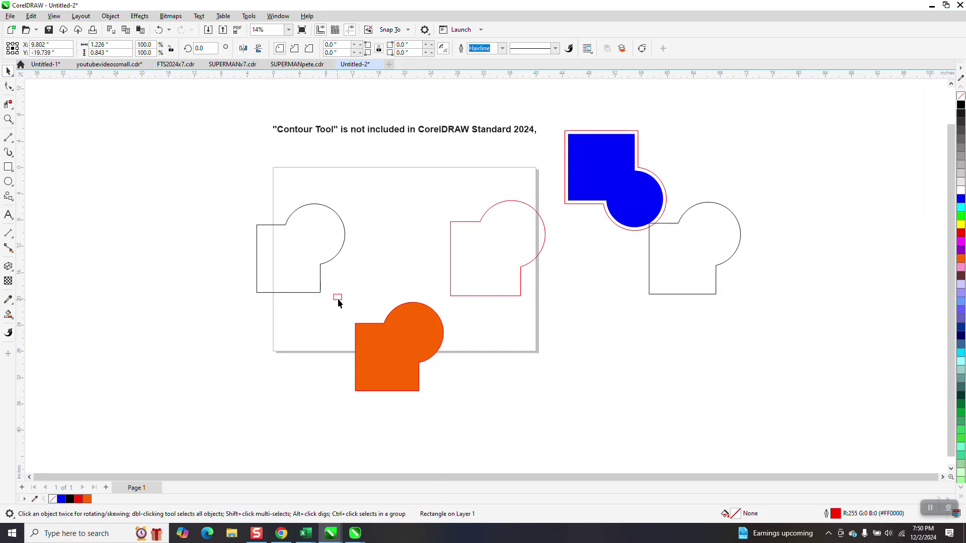
Duplicate the orange shape and give the right copy no fill and a black outline.
click(434, 337)
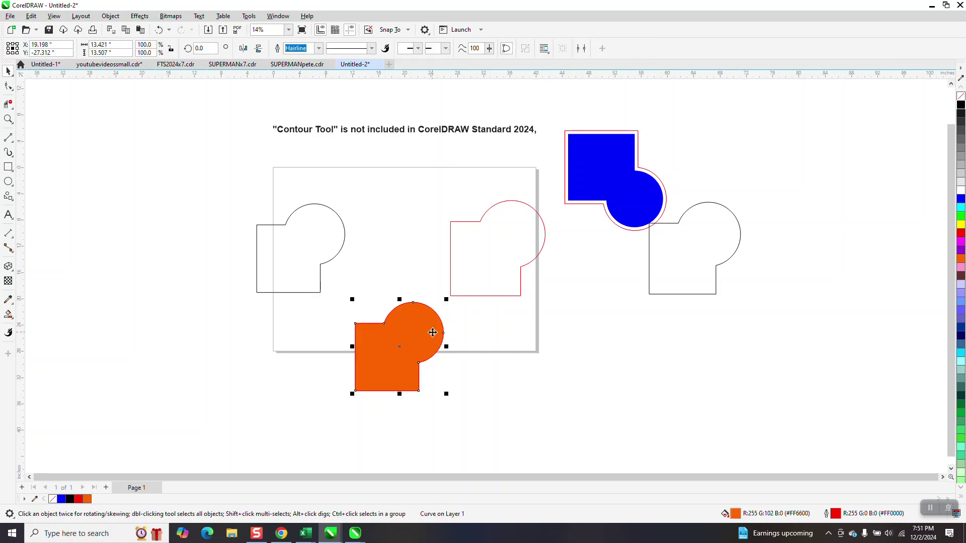
key(ctrl+d)
click(435, 342)
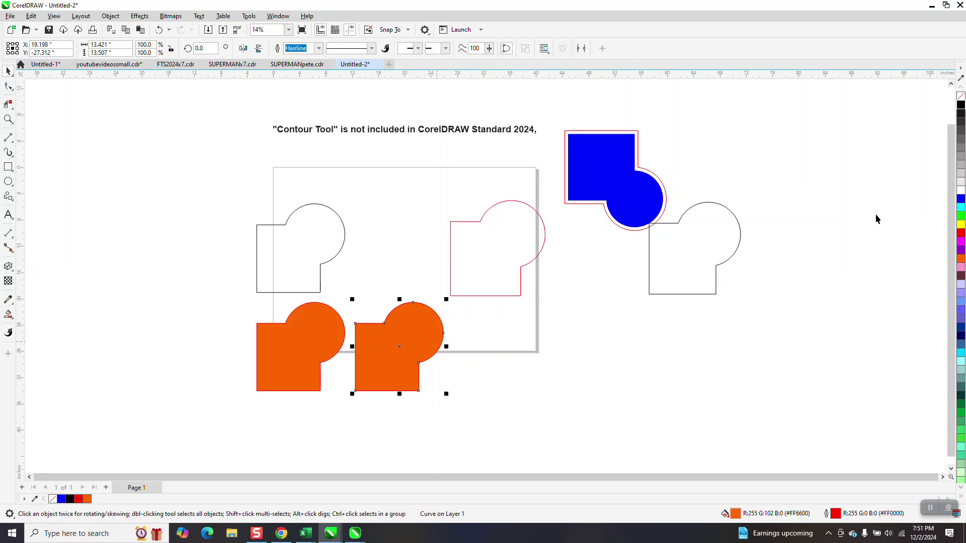
click(961, 96)
right_click(961, 104)
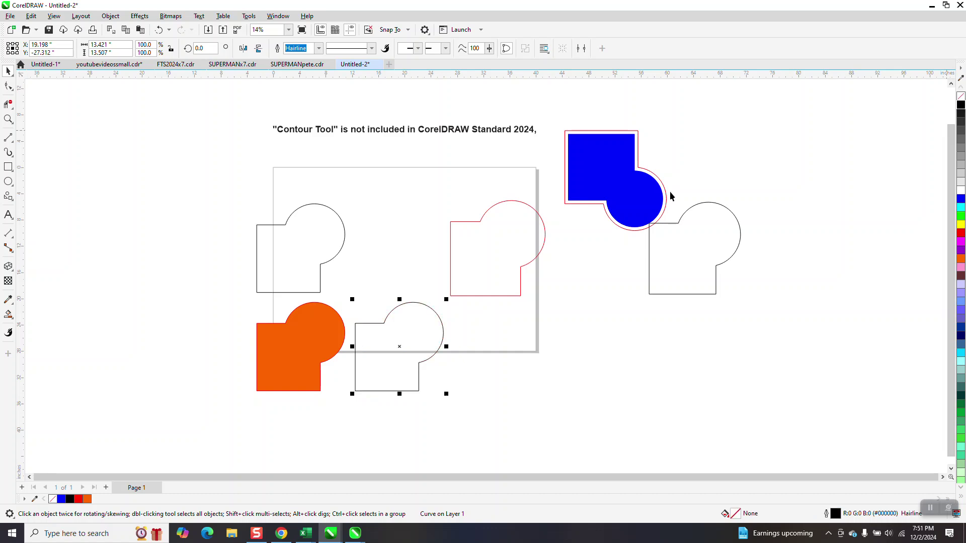